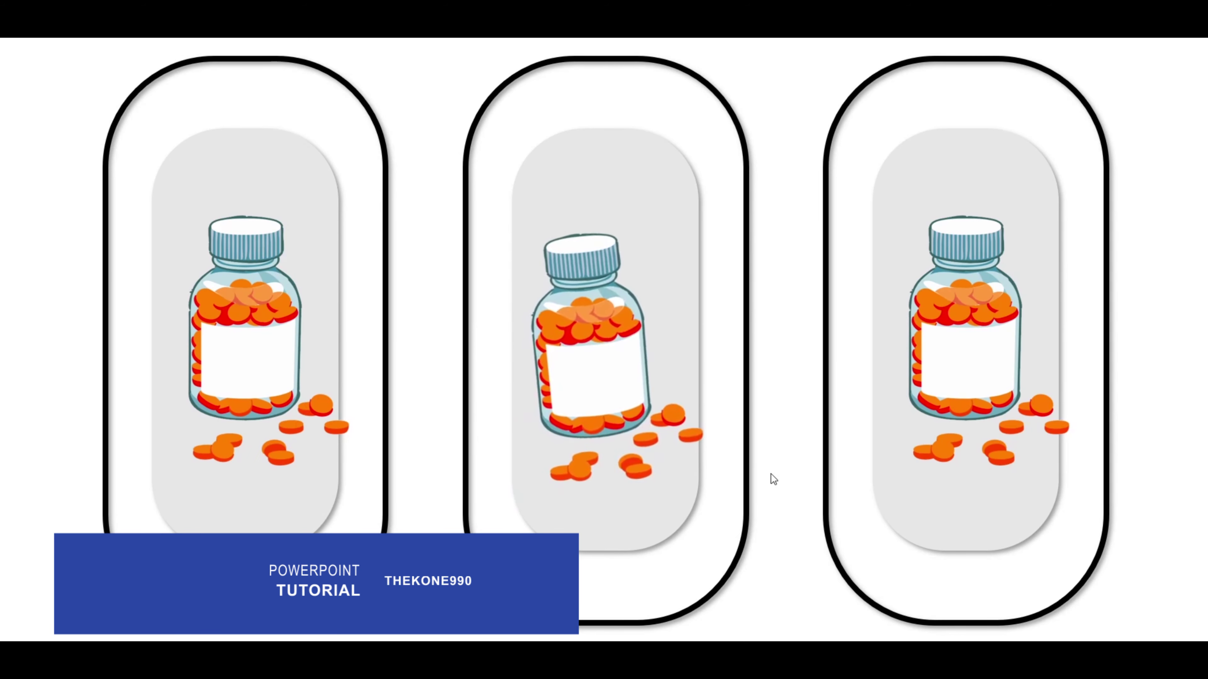
In the slideshow, morph the right bottle to its bullet-text view, then return it to the upright card
{"action": "left_click", "coordinate": [1010, 312]}
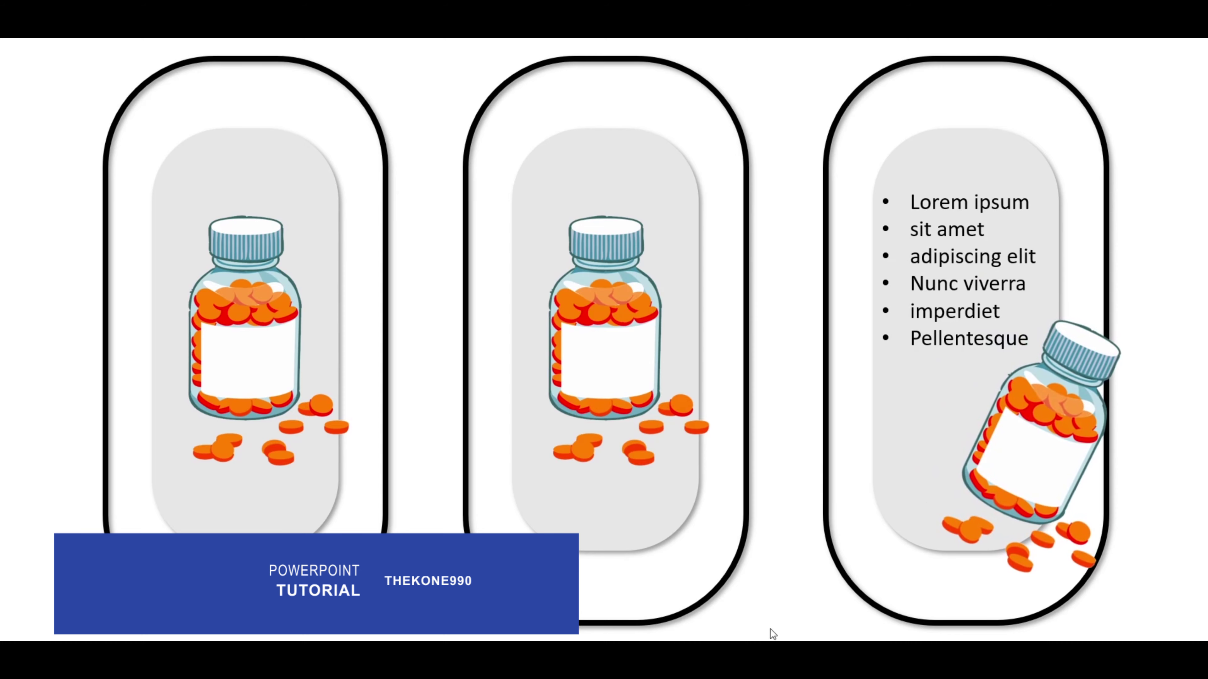
{"action": "left_click", "coordinate": [960, 371]}
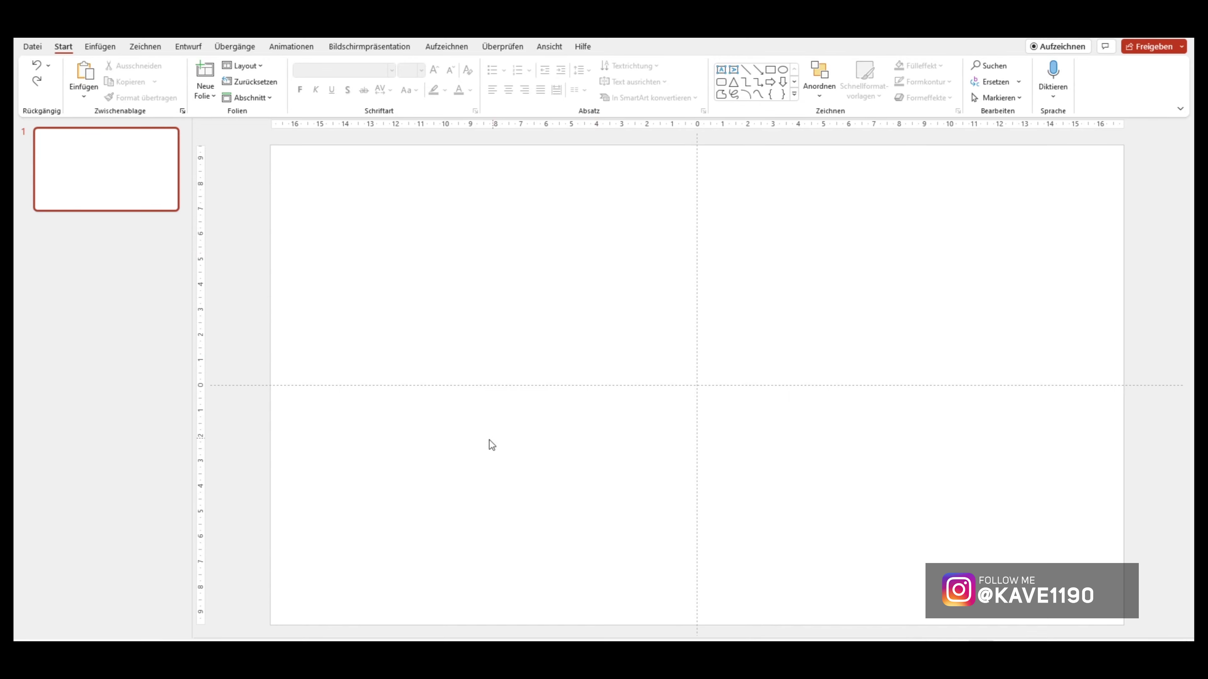
Draw a tall rounded rectangle from the Insert shapes gallery on the slide's left half
{"action": "left_click", "coordinate": [101, 47]}
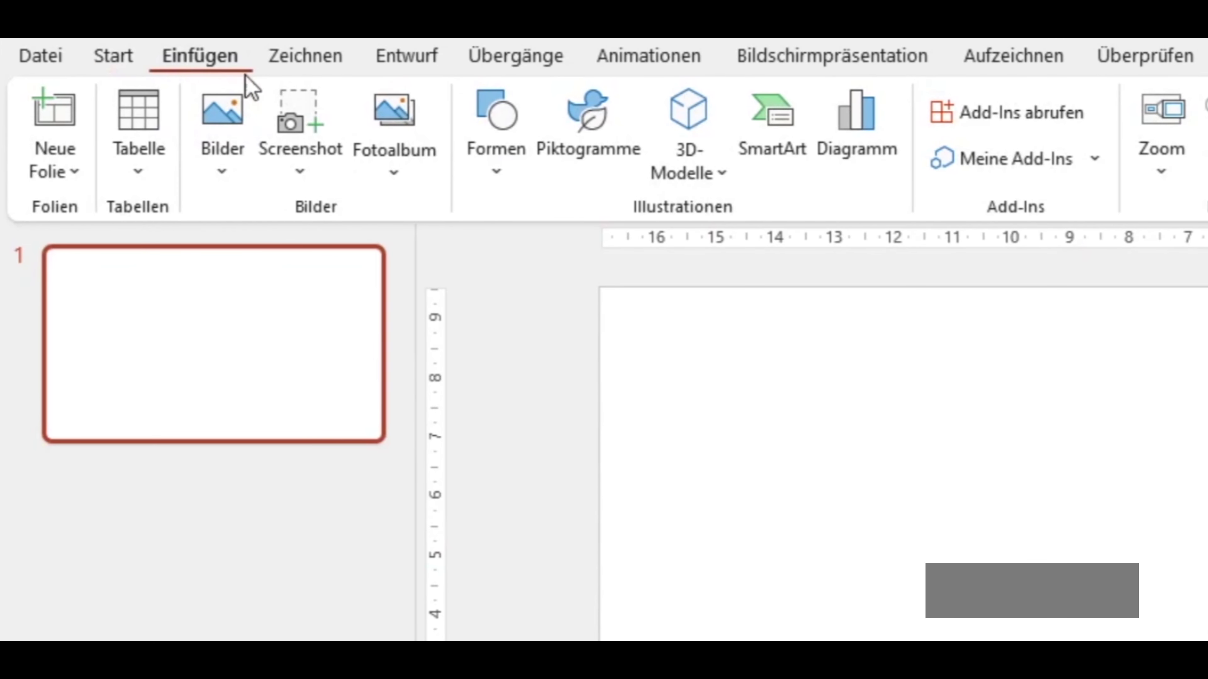
{"action": "left_click", "coordinate": [476, 128]}
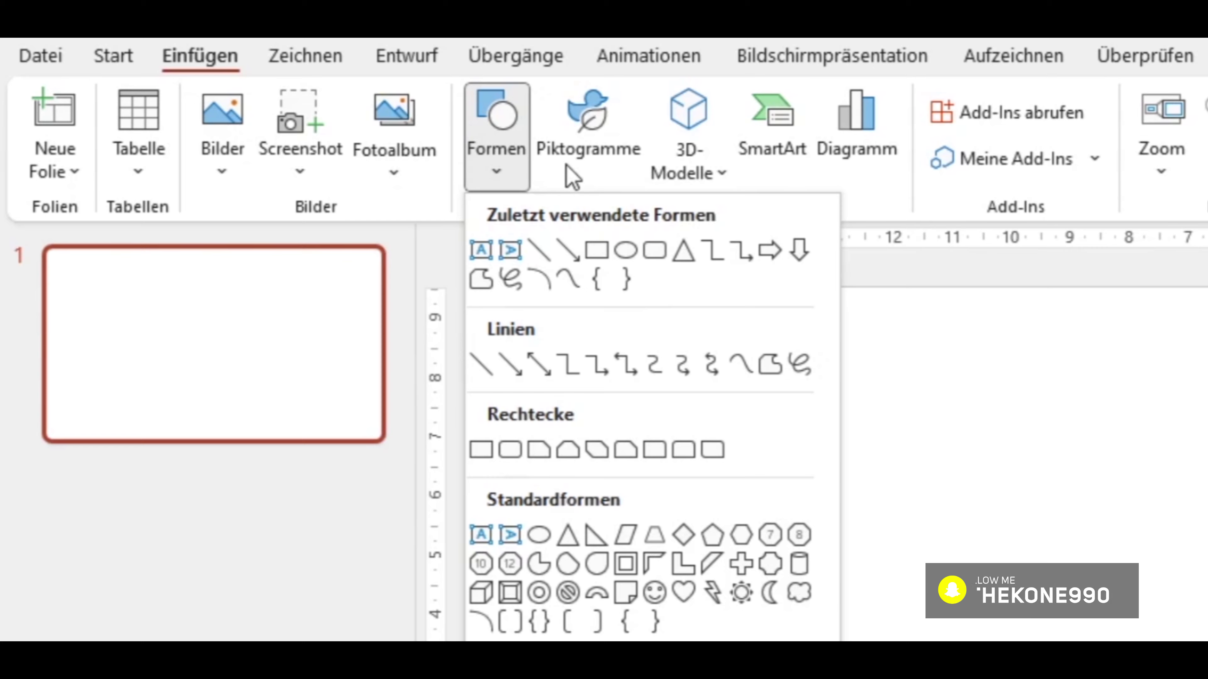
{"action": "left_click", "coordinate": [655, 250]}
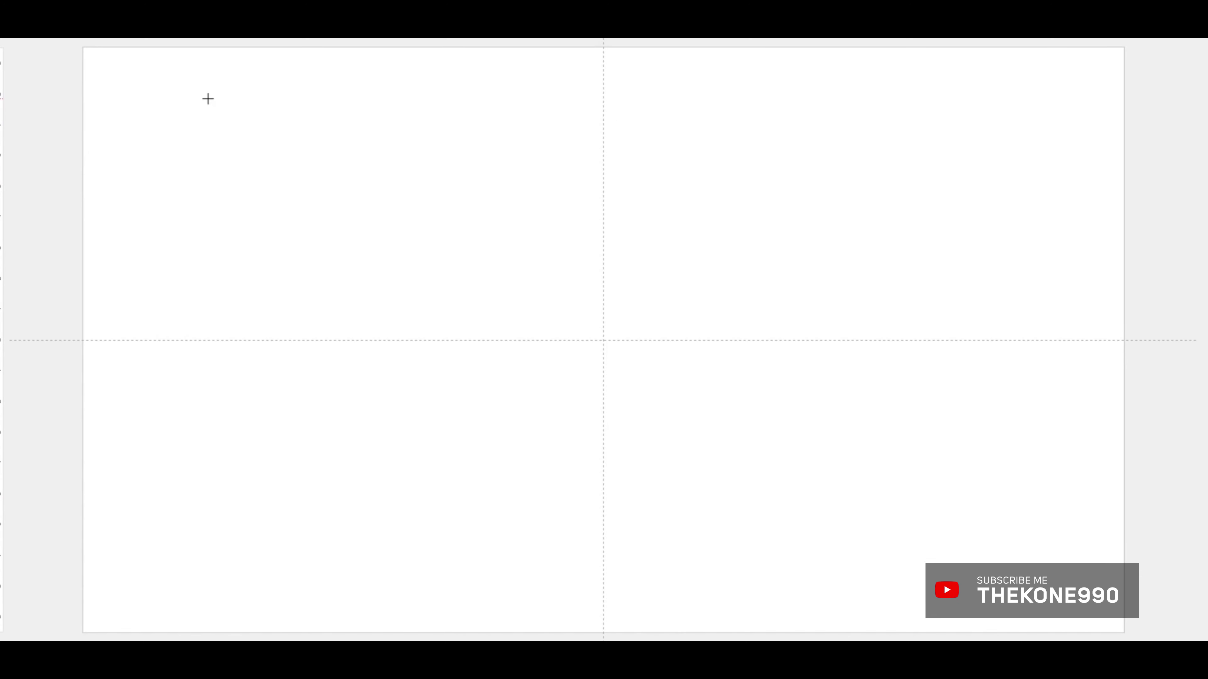
{"action": "left_click_drag", "start_coordinate": [207, 98], "coordinate": [451, 585]}
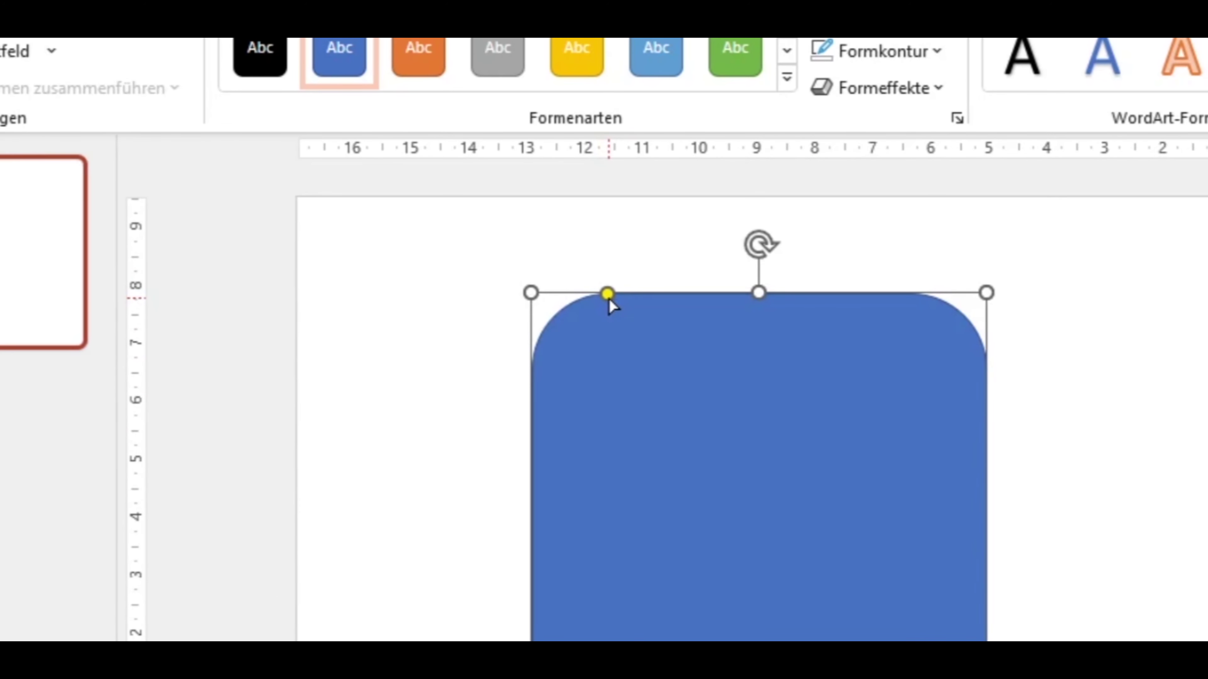
Round the rectangle's ends fully into a pill and remove its fill
{"action": "left_click_drag", "start_coordinate": [609, 298], "coordinate": [701, 306]}
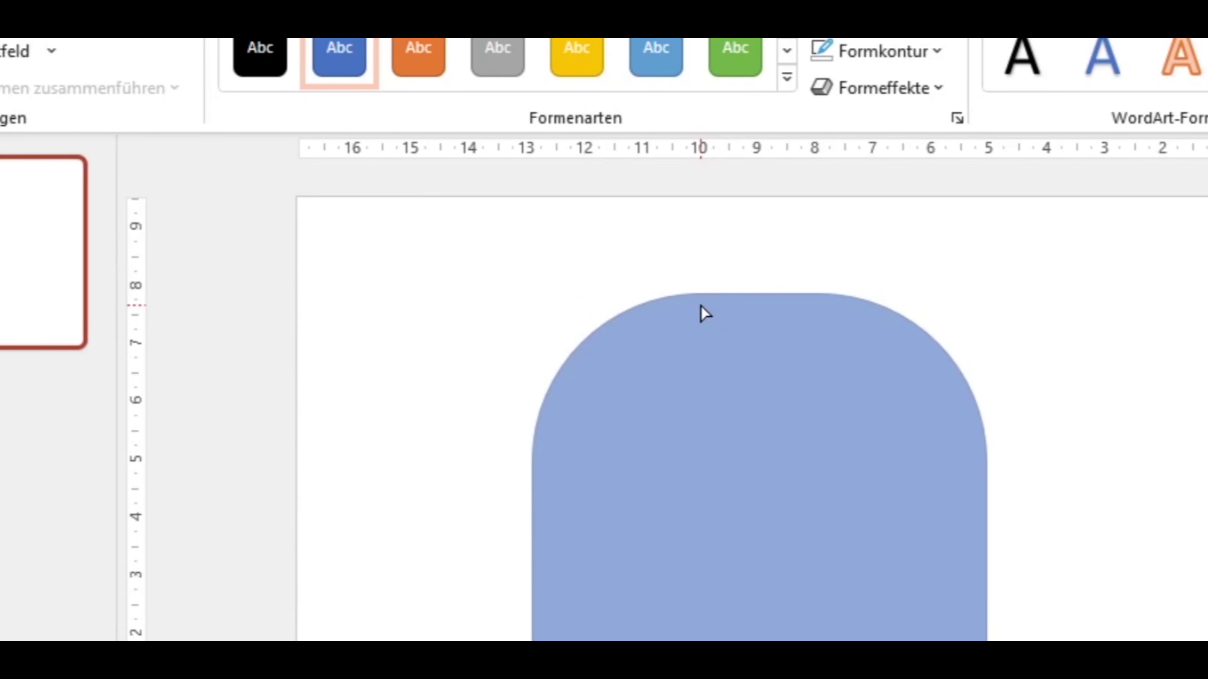
{"action": "left_click_drag", "start_coordinate": [701, 306], "coordinate": [701, 306]}
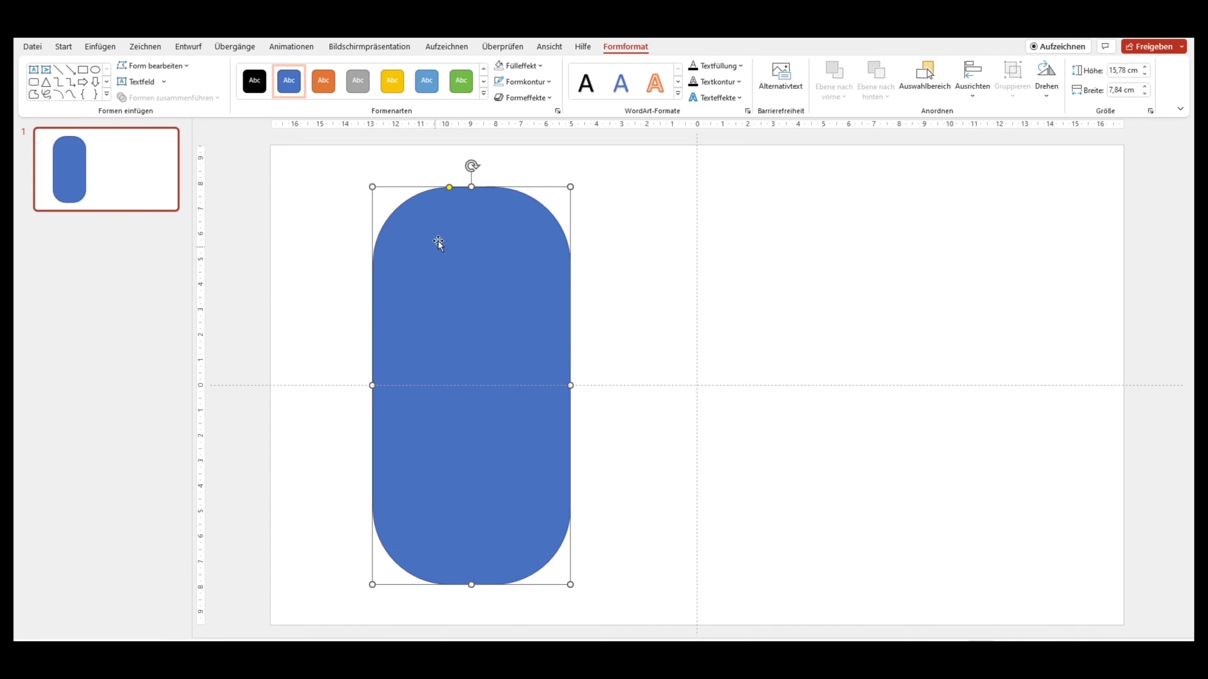
{"action": "left_click", "coordinate": [536, 71]}
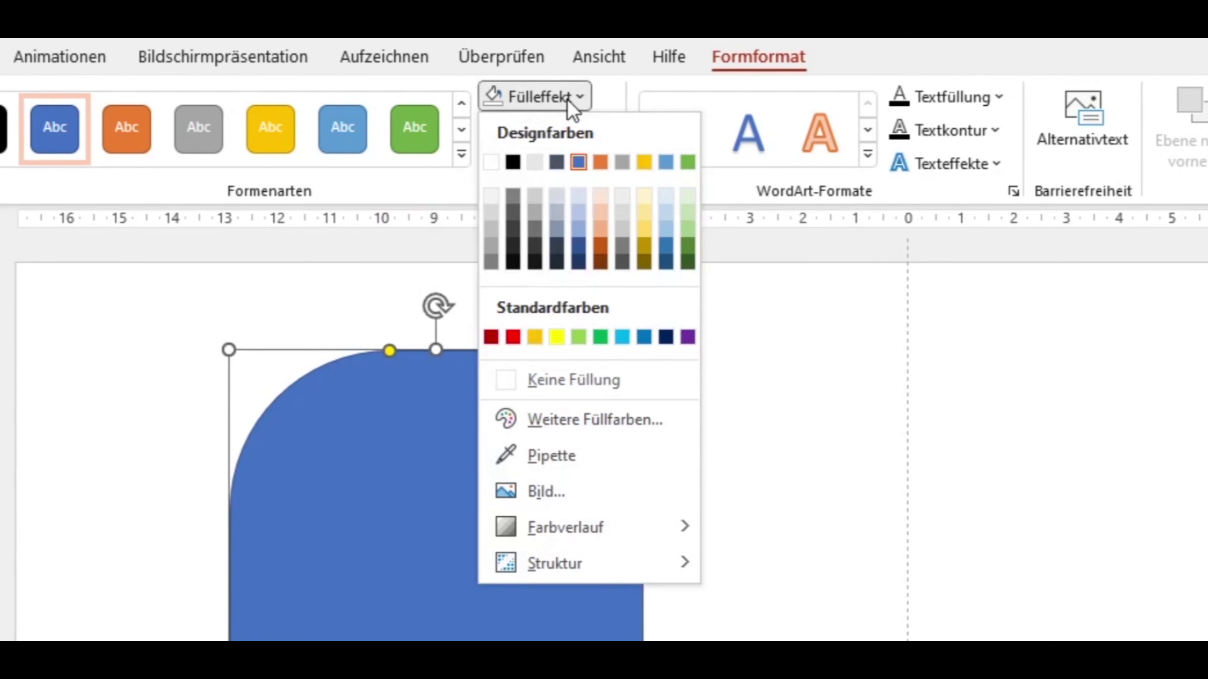
{"action": "left_click", "coordinate": [592, 379]}
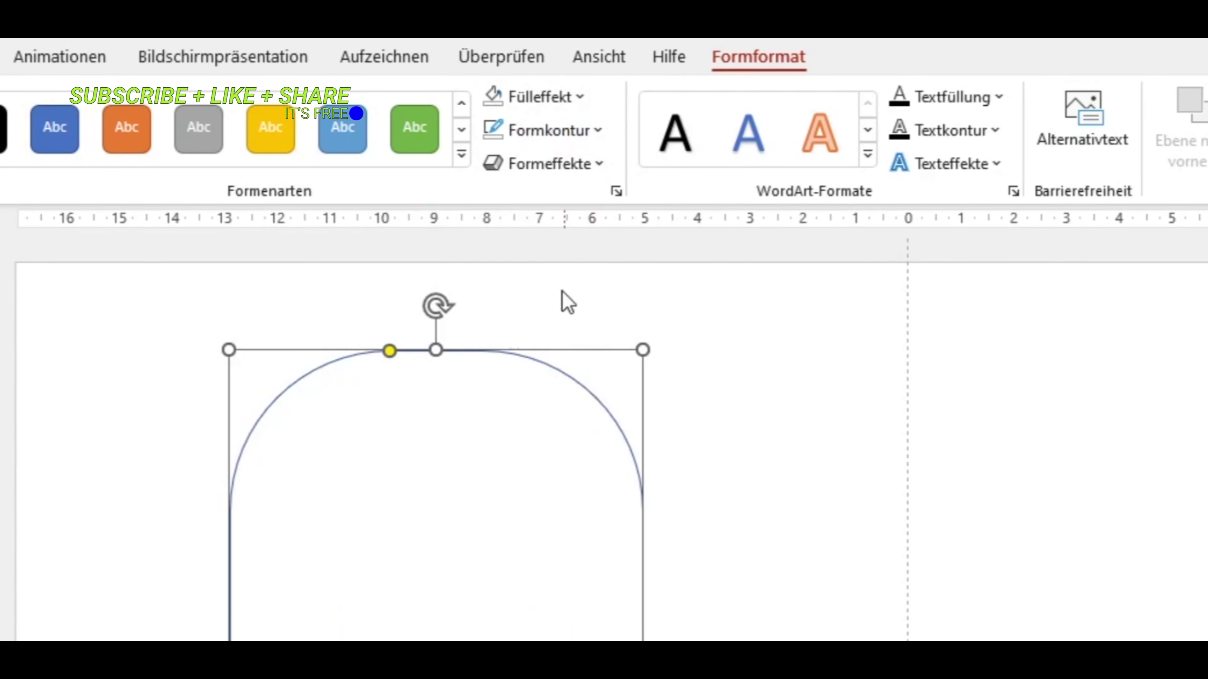
Give the pill a 3 pt black outline and a bottom-right offset shadow
{"action": "left_click", "coordinate": [554, 138]}
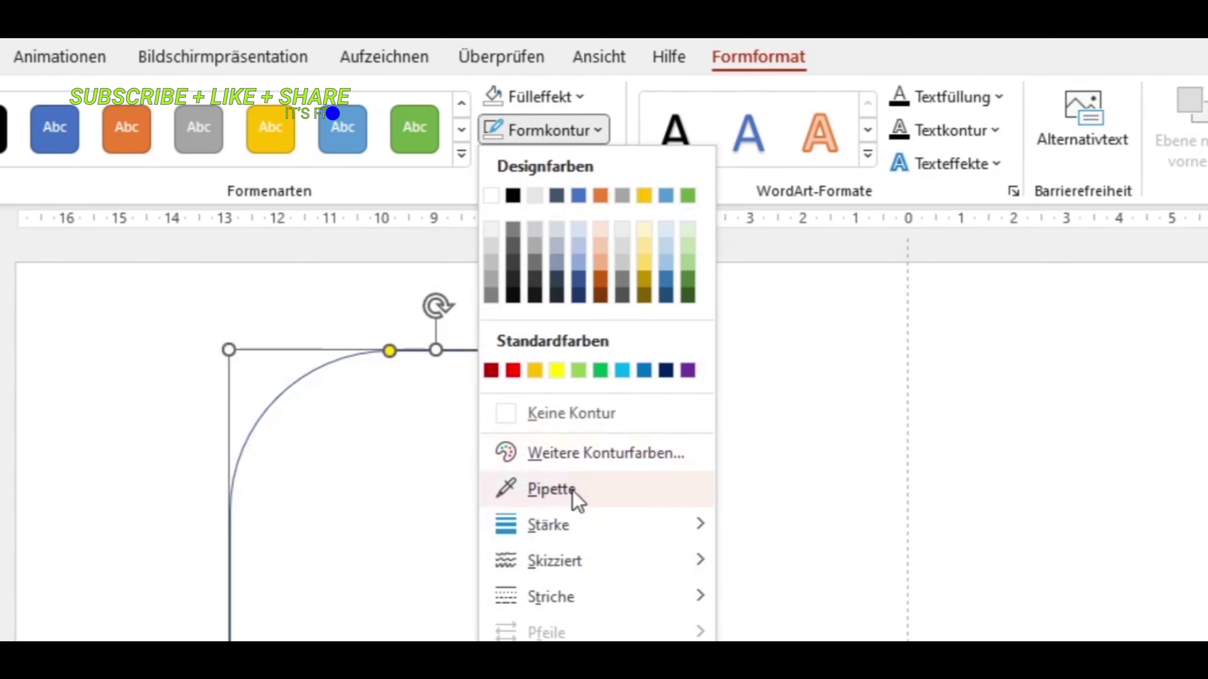
{"action": "mouse_move", "coordinate": [440, 162]}
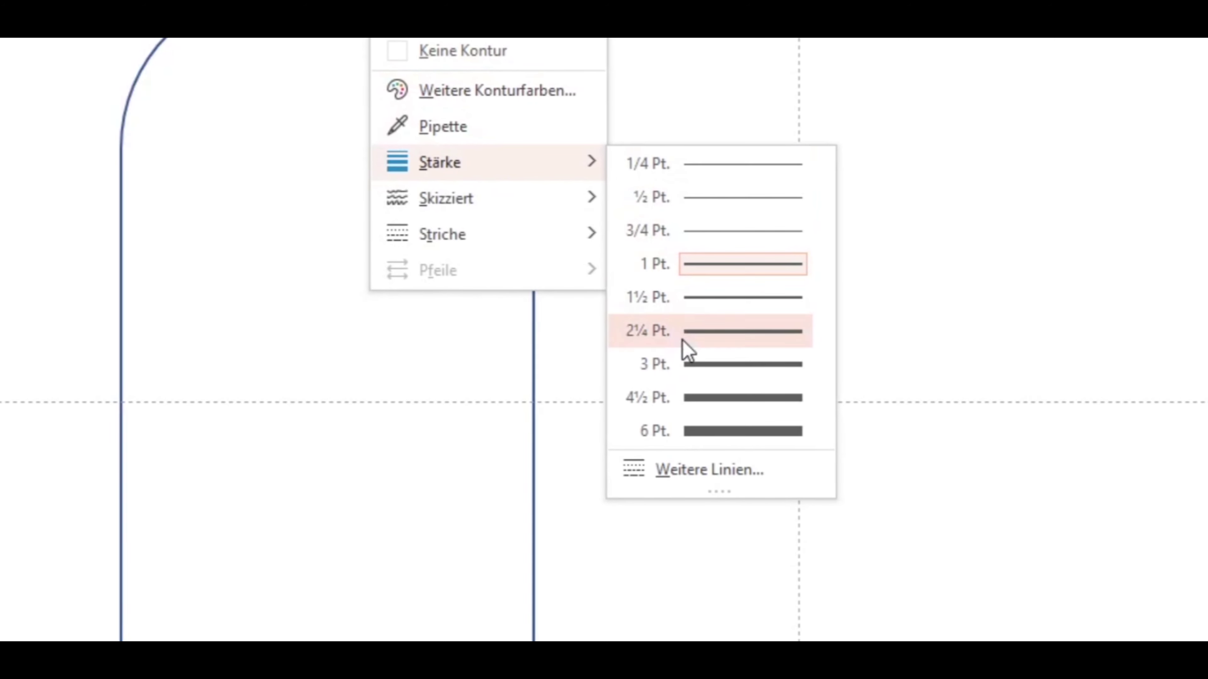
{"action": "left_click", "coordinate": [687, 373]}
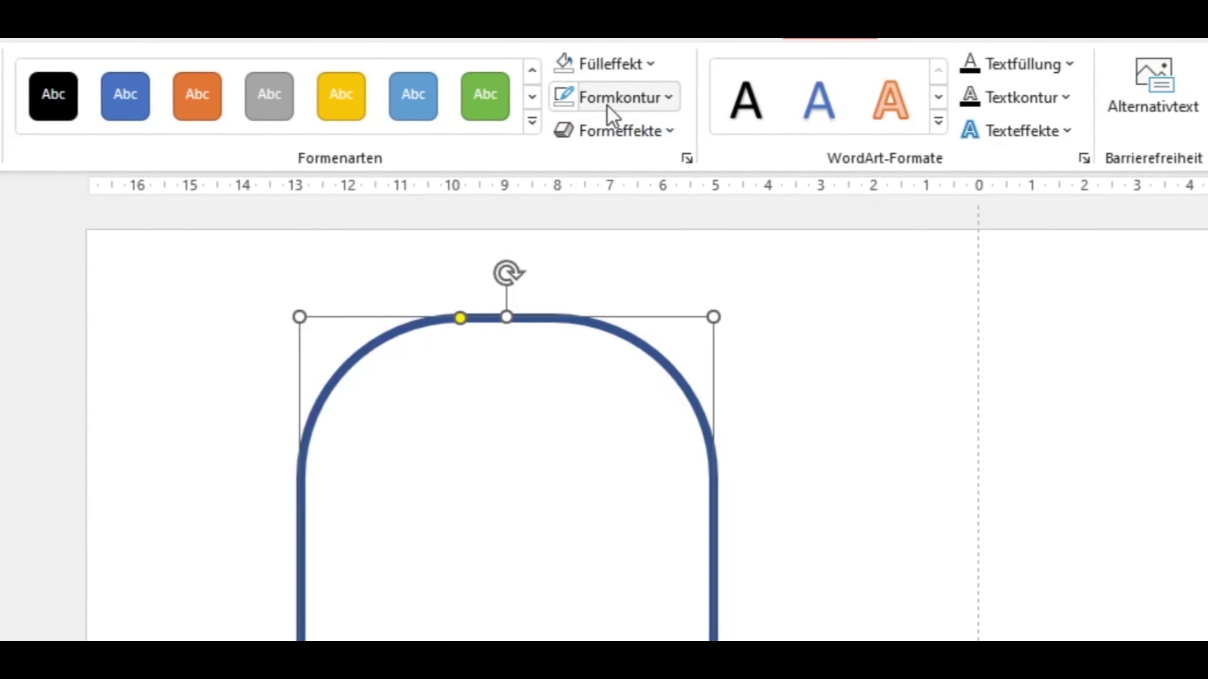
{"action": "left_click", "coordinate": [607, 106]}
{"action": "left_click", "coordinate": [604, 196]}
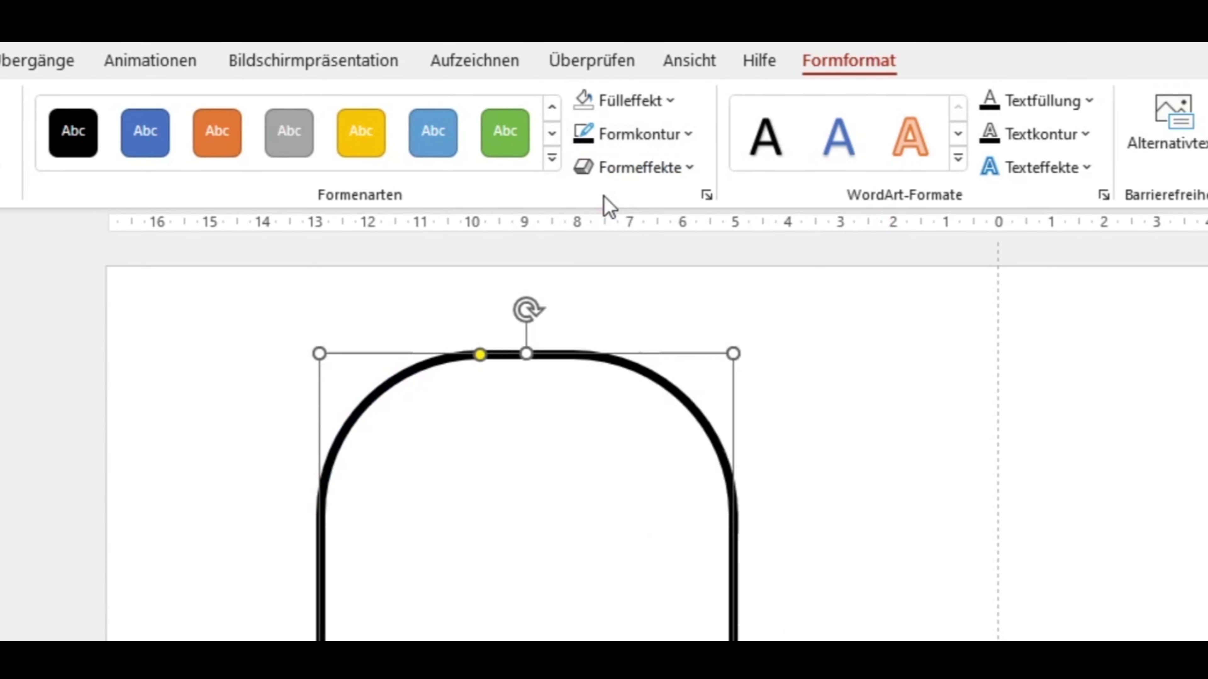
{"action": "left_click", "coordinate": [623, 171]}
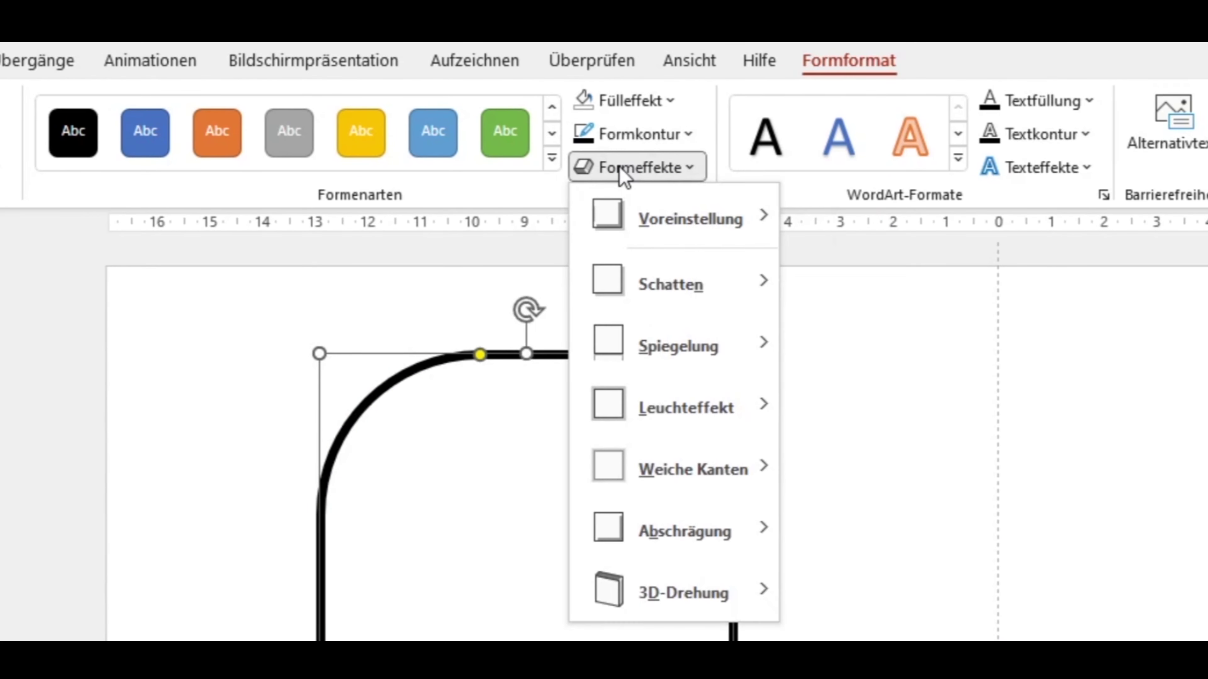
{"action": "mouse_move", "coordinate": [420, 37]}
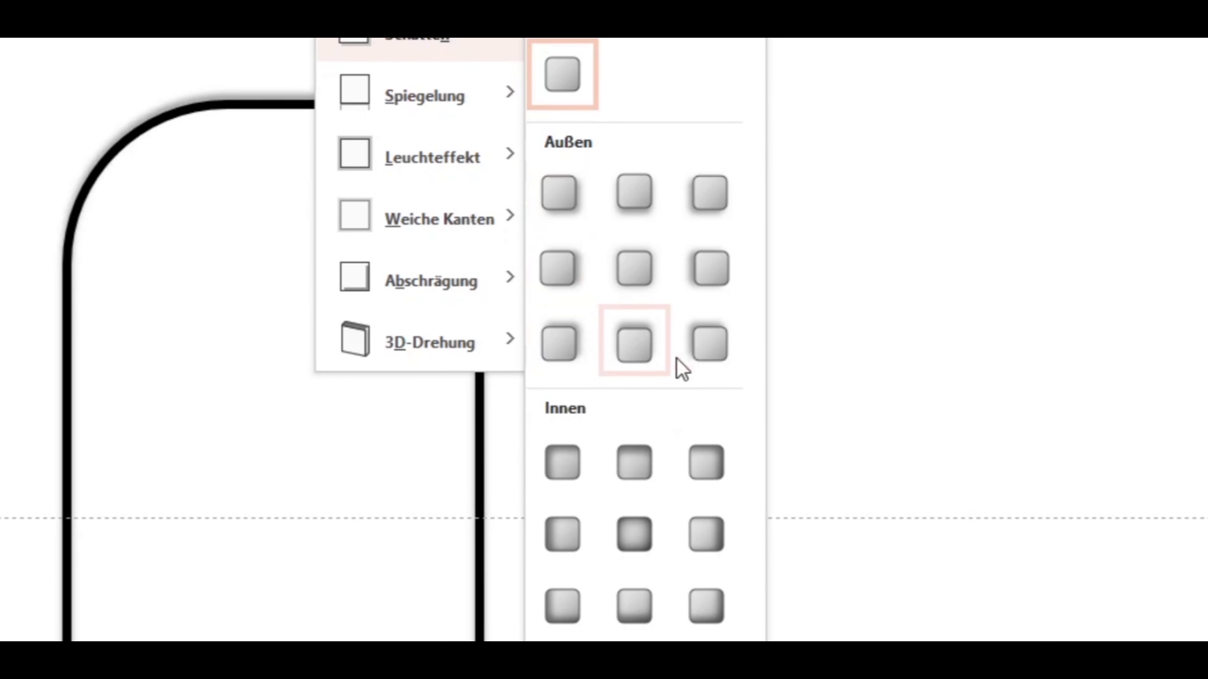
{"action": "left_click", "coordinate": [577, 185]}
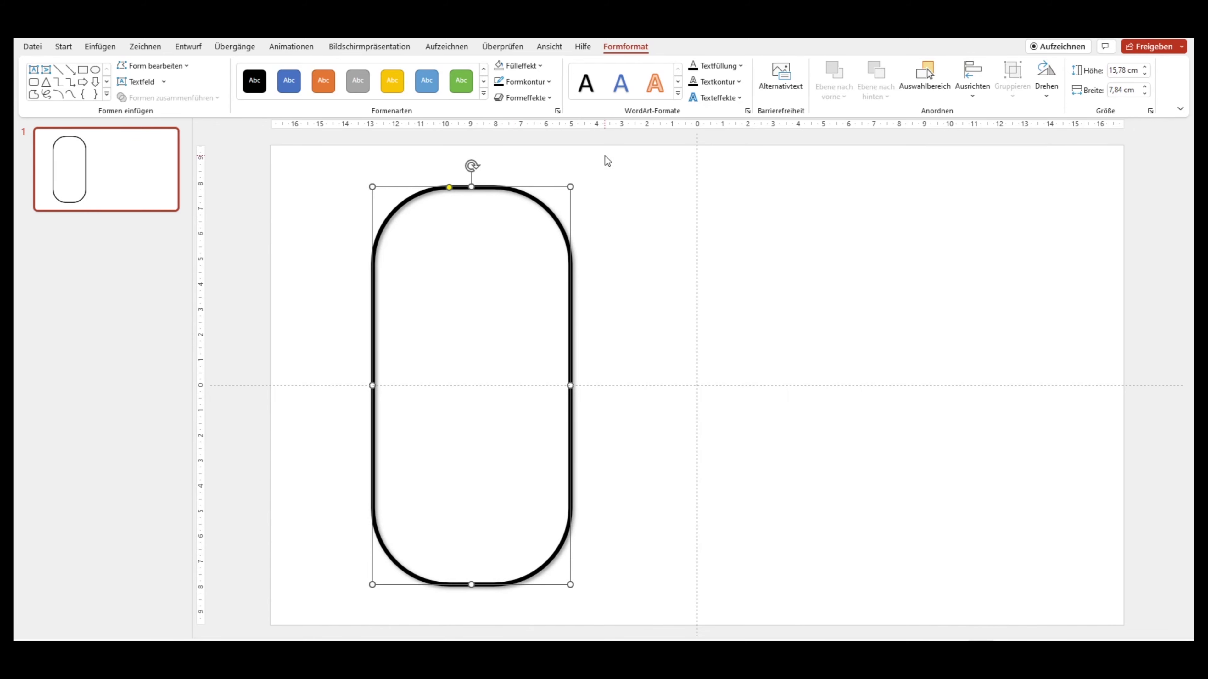
Duplicate the pill, shrink the copy around its centre, and centre it inside the outer pill
{"action": "key", "text": "ctrl+c"}
{"action": "key", "text": "ctrl+v"}
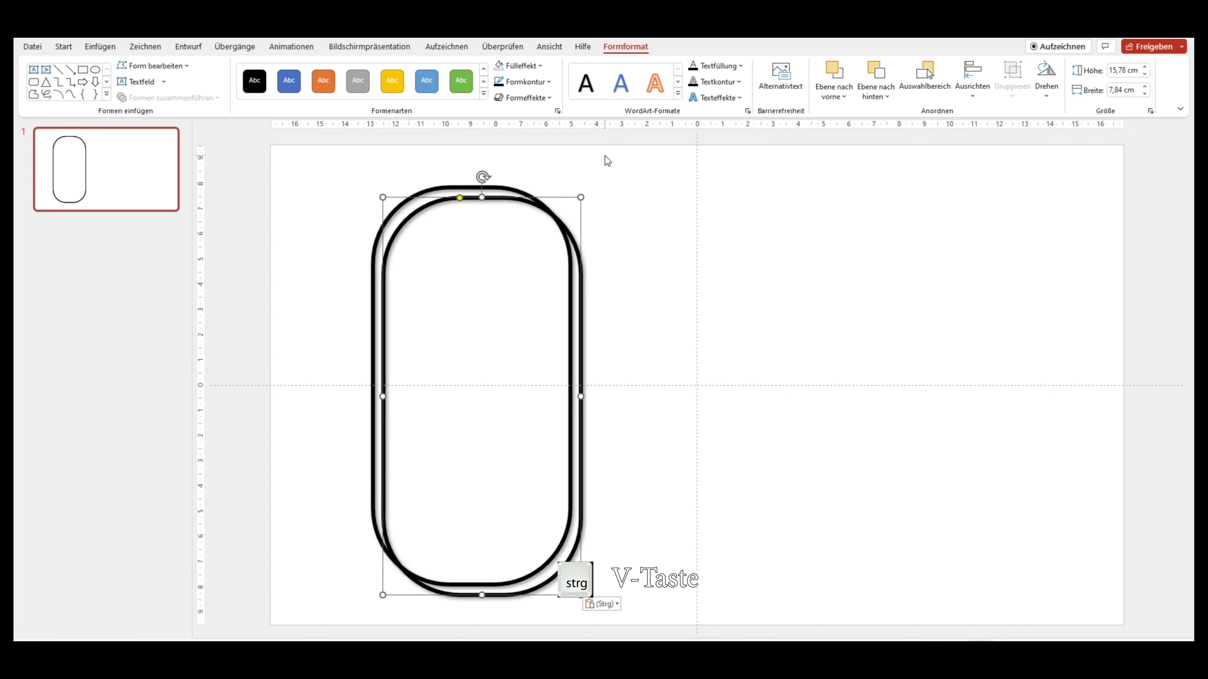
{"action": "left_click_drag", "start_coordinate": [581, 196], "coordinate": [553, 238]}
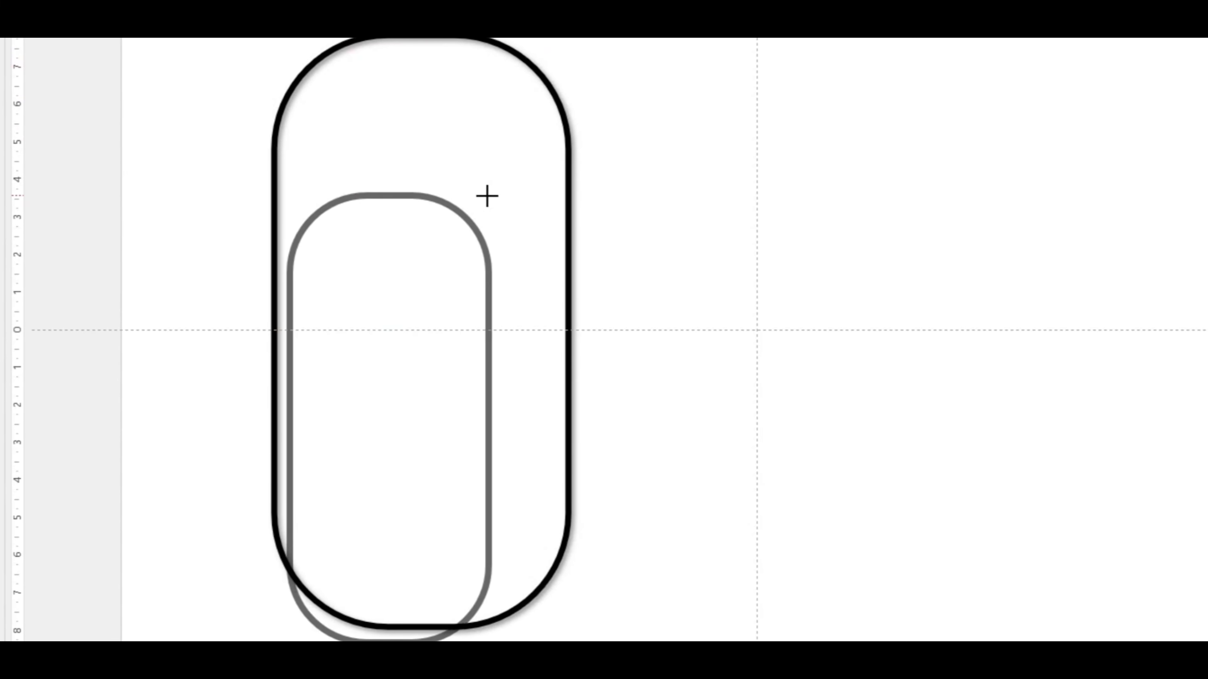
{"action": "mouse_move", "coordinate": [543, 109]}
{"action": "left_mouse_down"}
{"action": "mouse_move", "coordinate": [485, 197]}
{"action": "mouse_move", "coordinate": [478, 120]}
{"action": "left_mouse_up"}
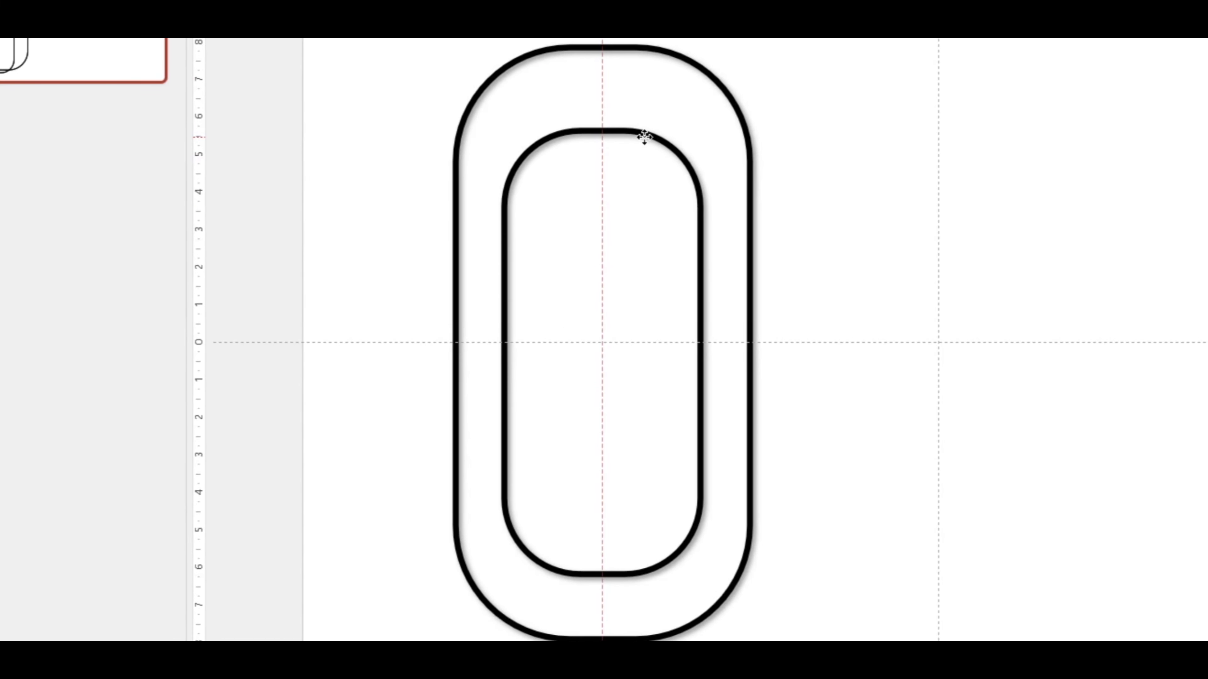
{"action": "left_click_drag", "start_coordinate": [646, 128], "coordinate": [647, 126]}
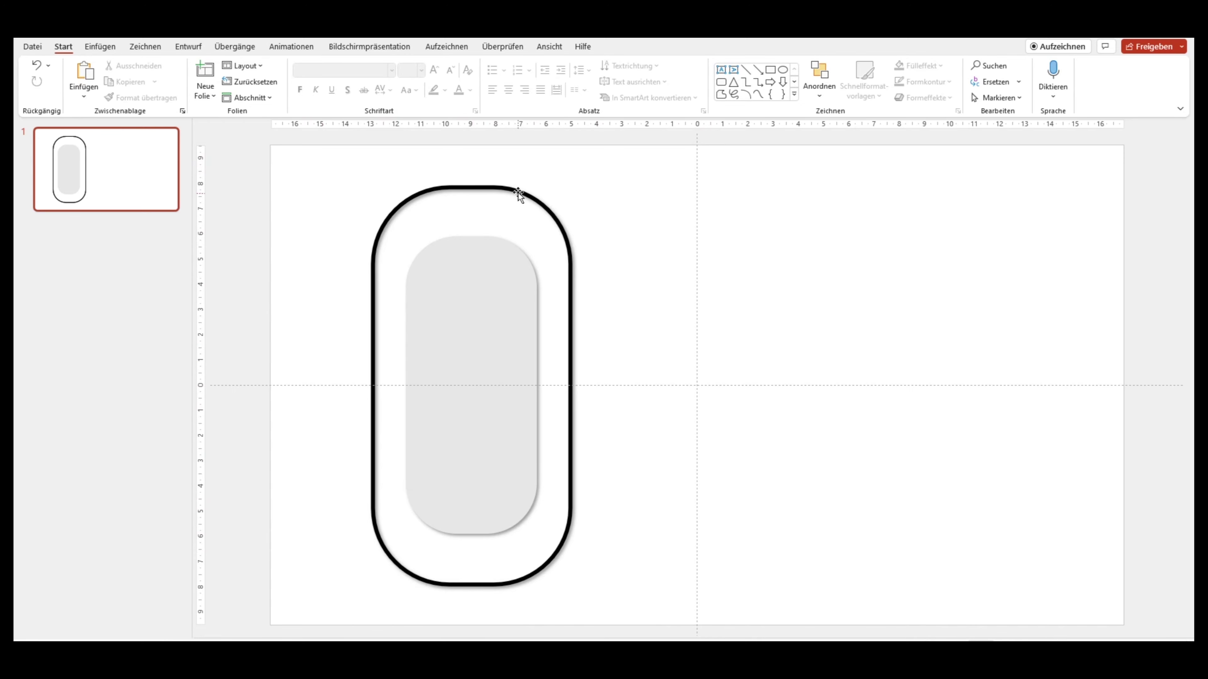
Select the outer and inner pill shapes together and group them
{"action": "left_click", "coordinate": [463, 190]}
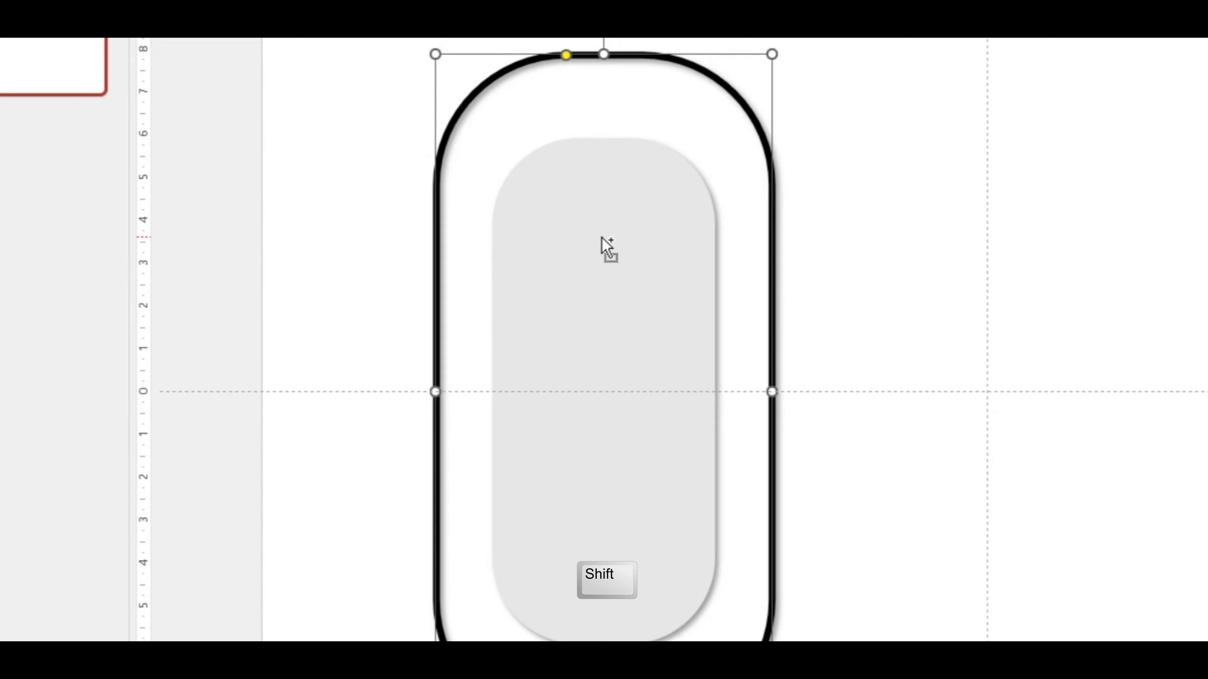
{"action": "left_click", "coordinate": [602, 239], "text": "shift"}
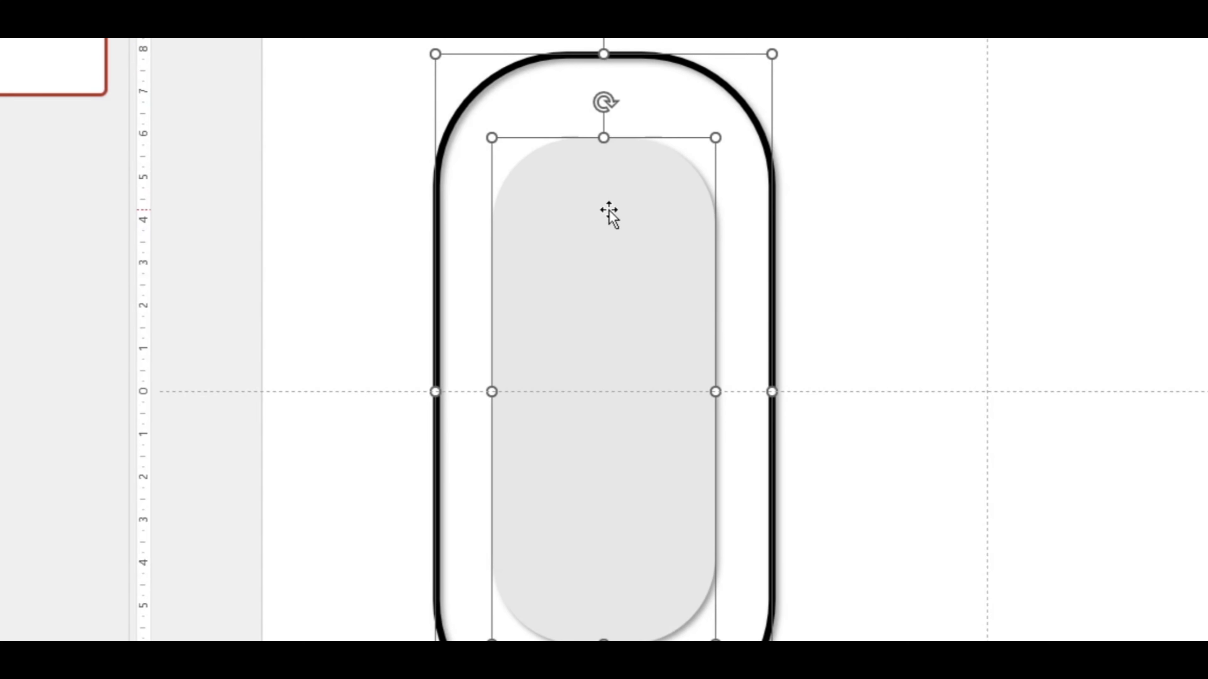
{"action": "right_click", "coordinate": [610, 215]}
{"action": "mouse_move", "coordinate": [458, 214]}
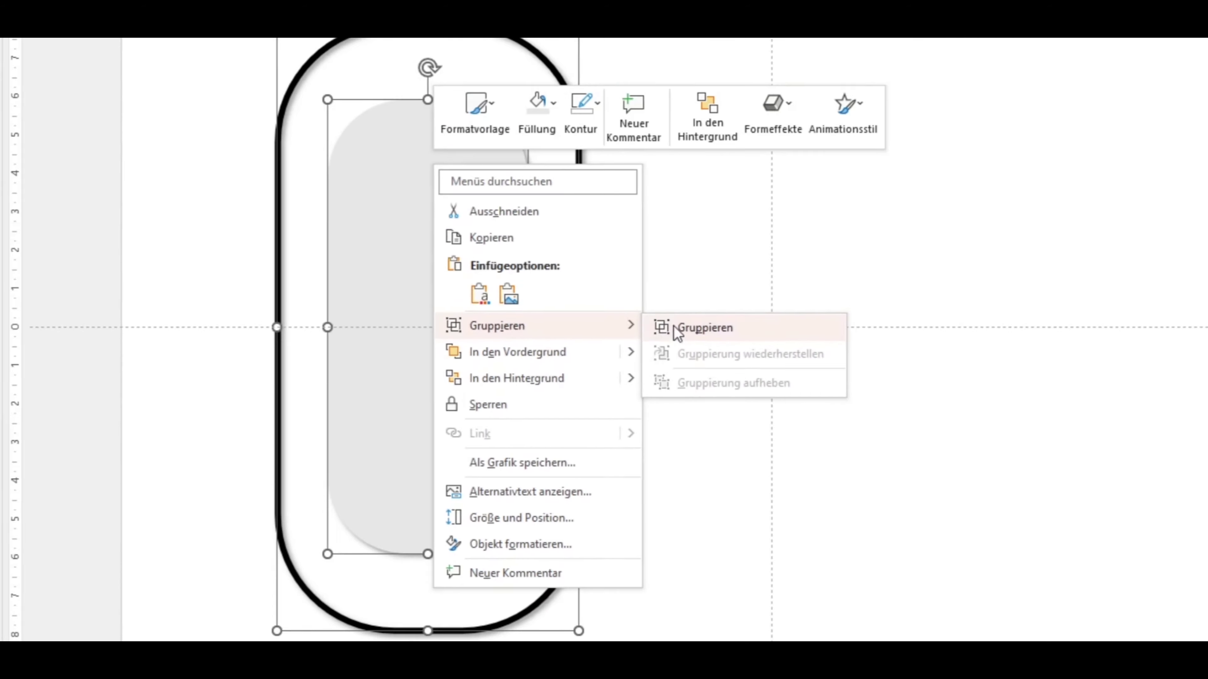
{"action": "left_click", "coordinate": [676, 329]}
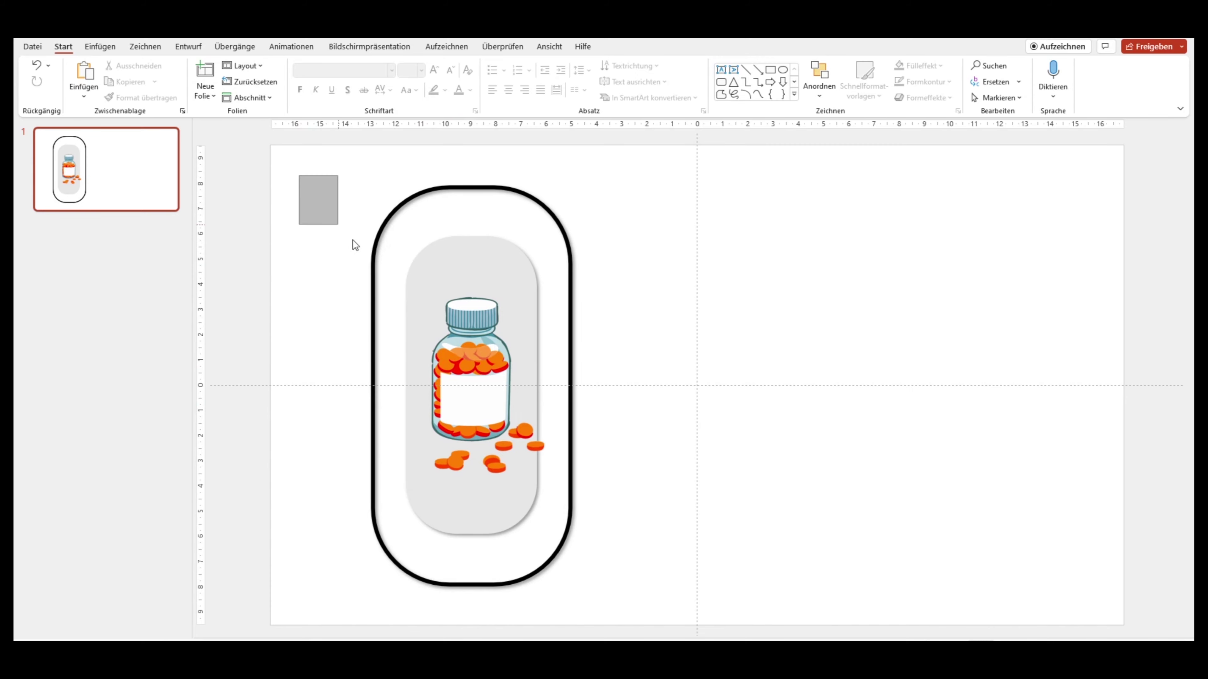
Select the card with its bottle picture, then select slide 1's thumbnail for copying
{"action": "left_click_drag", "start_coordinate": [298, 175], "coordinate": [670, 614]}
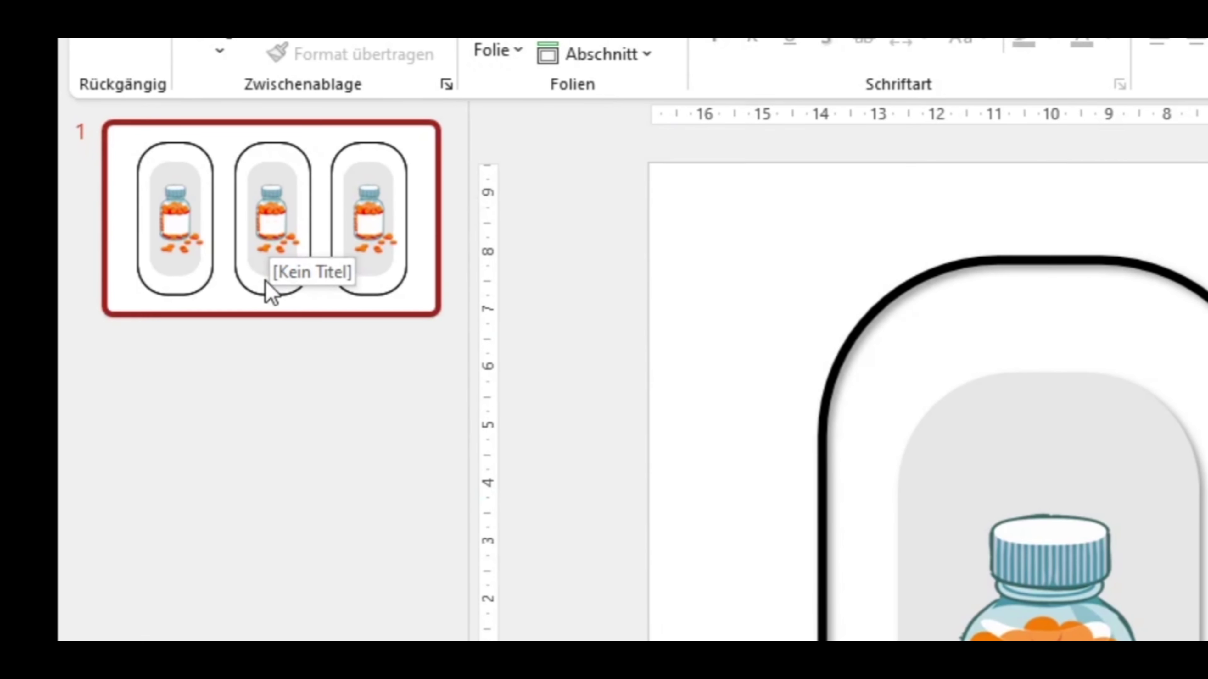
{"action": "left_click", "coordinate": [271, 292]}
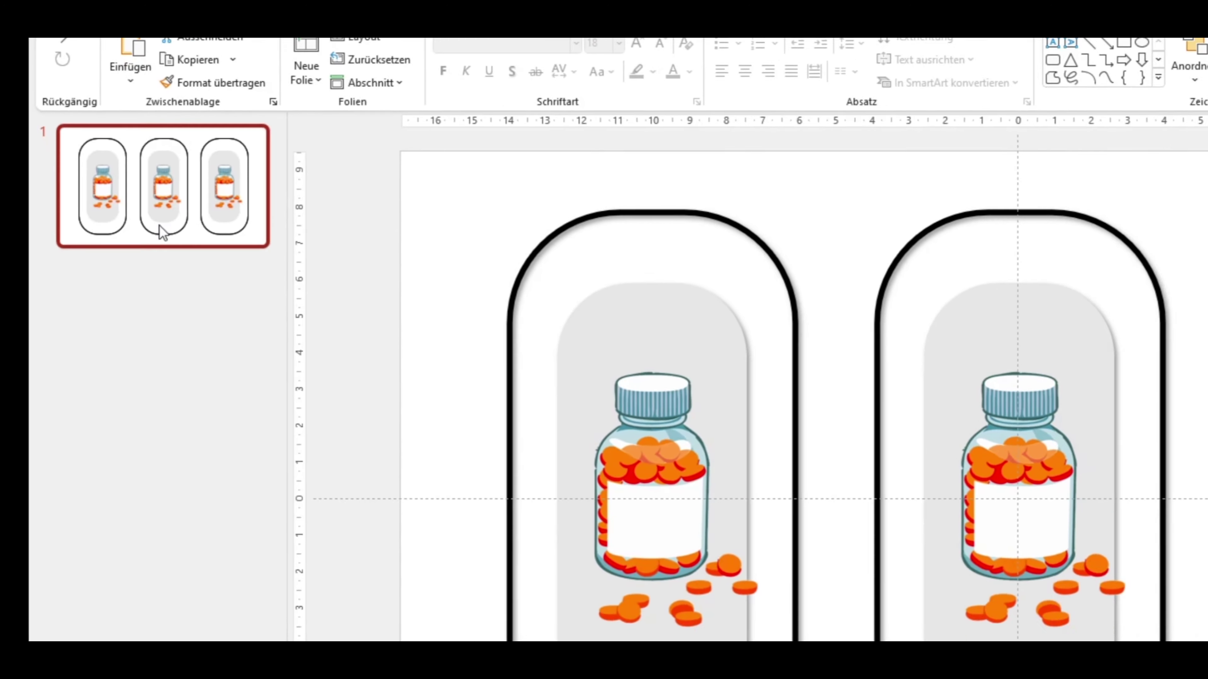
Paste copies of slide 1 as new slides; on slide 2, tilt the right bottle, move it lower-right, and paste the bulleted Lorem ipsum text
{"action": "key", "text": "ctrl+v"}
{"action": "key", "text": "ctrl+v"}
{"action": "key", "text": "ctrl+v"}
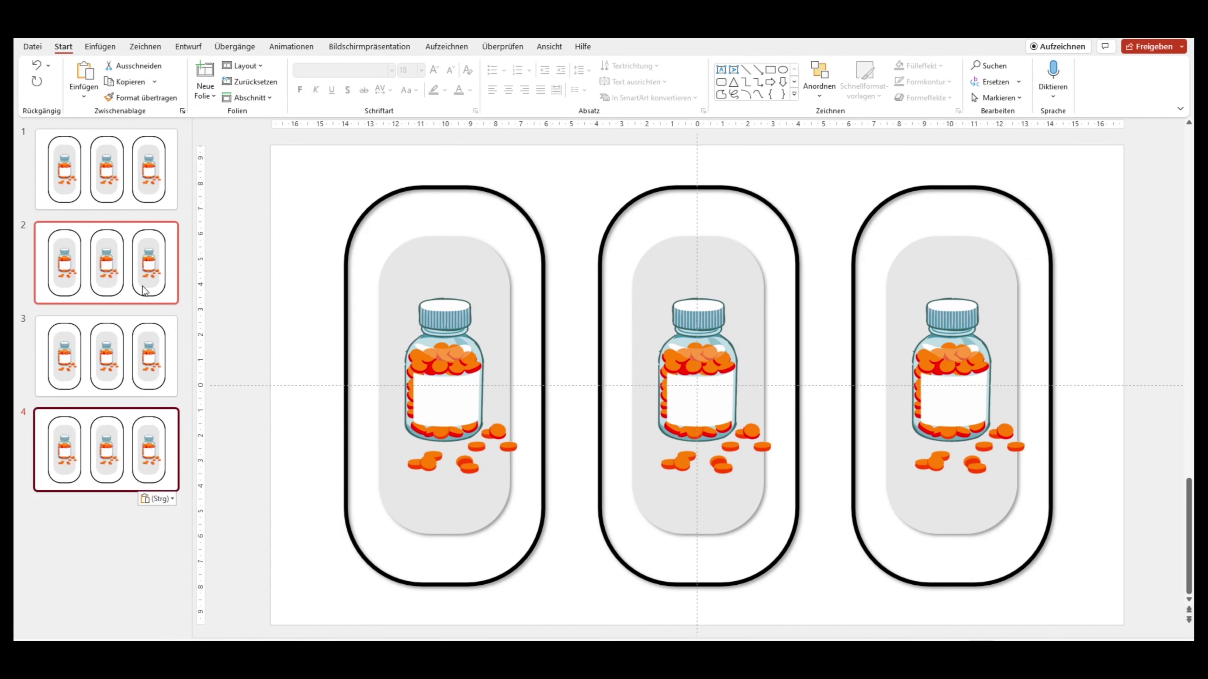
{"action": "left_click", "coordinate": [122, 274]}
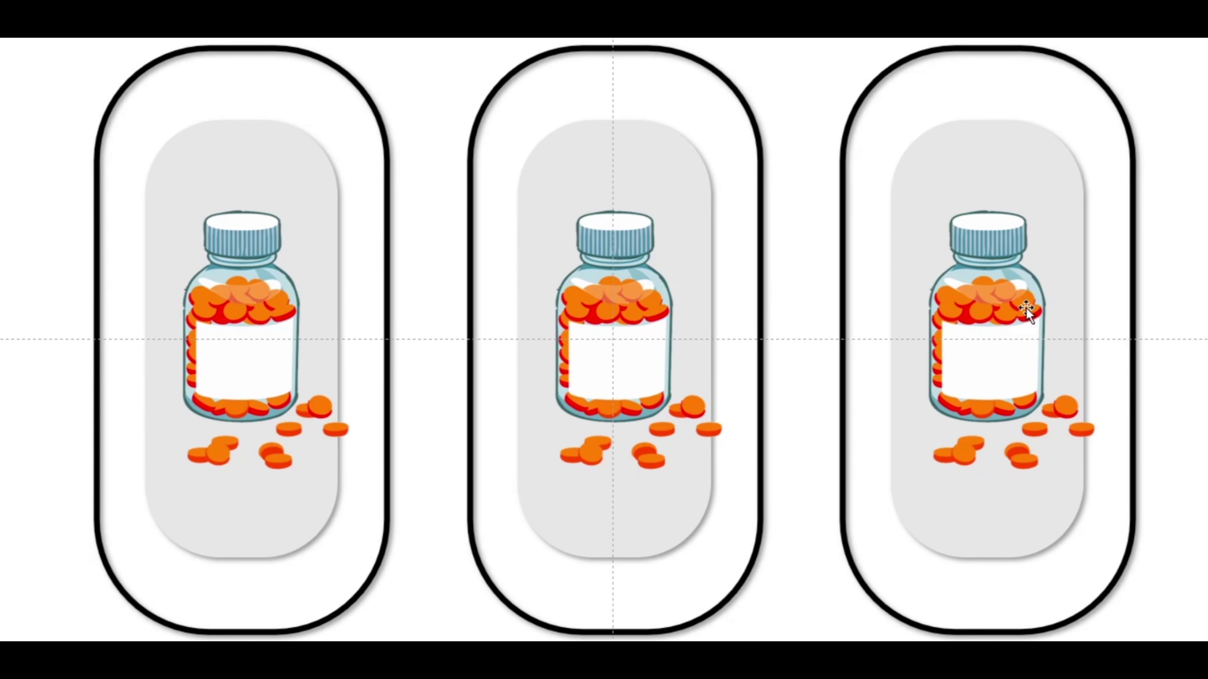
{"action": "left_click", "coordinate": [978, 289]}
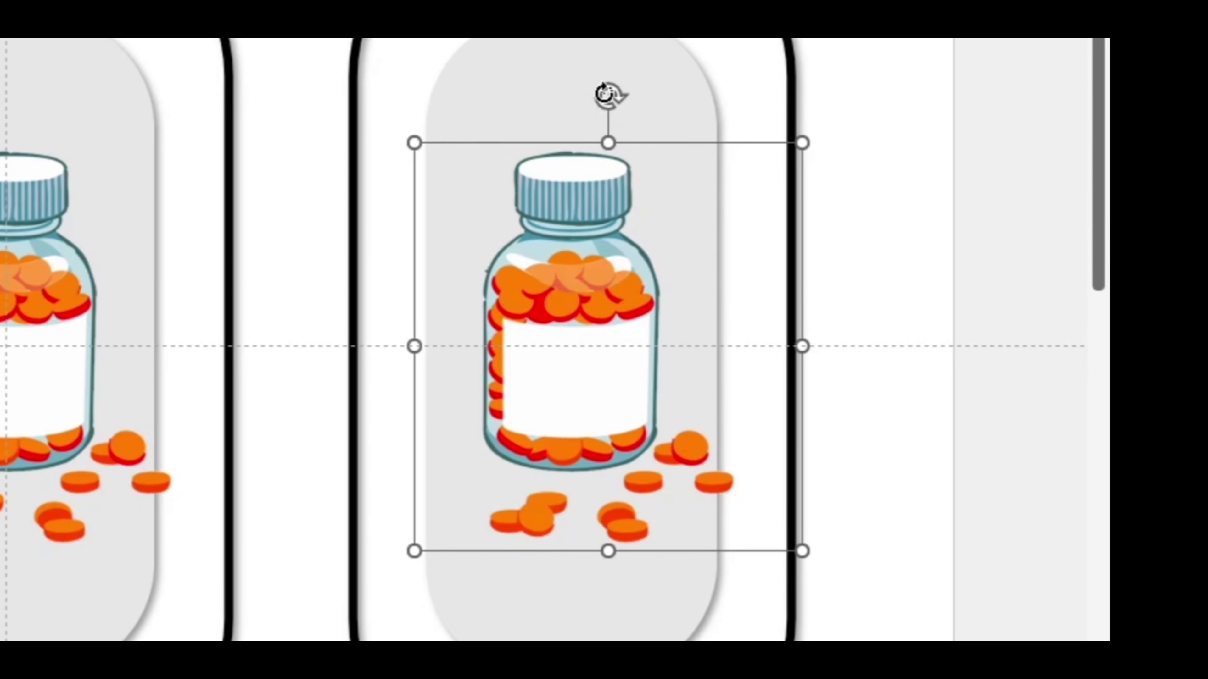
{"action": "left_click_drag", "start_coordinate": [604, 93], "coordinate": [715, 122]}
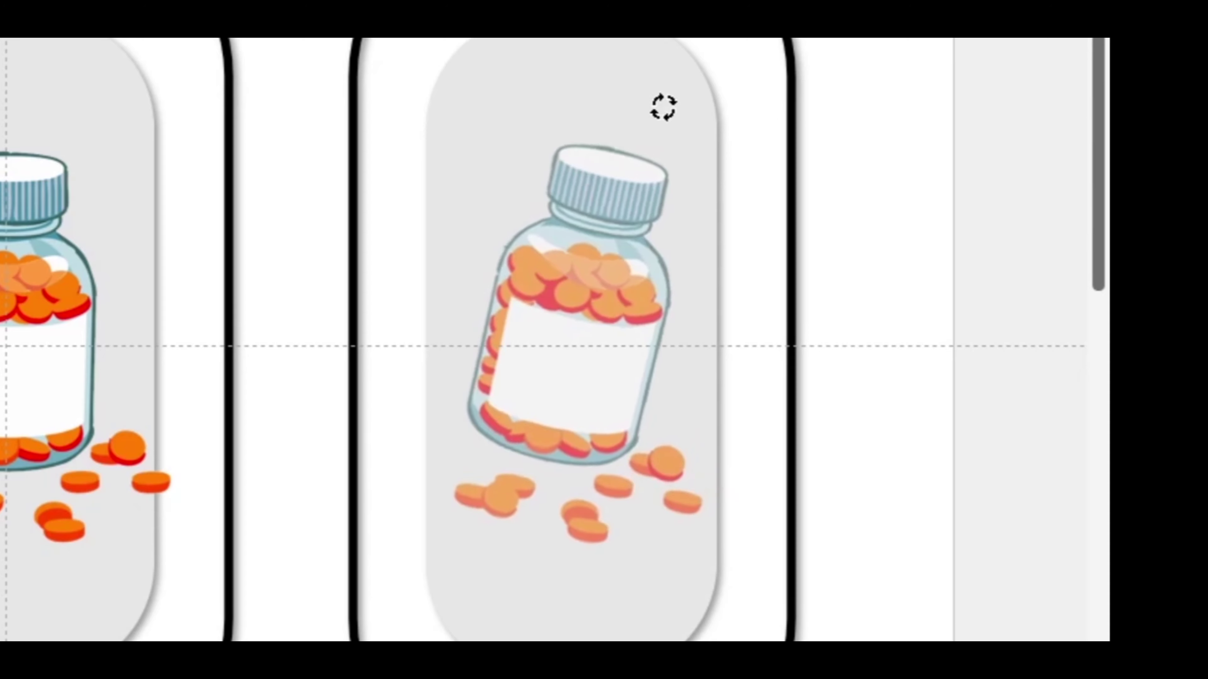
{"action": "mouse_move", "coordinate": [606, 331]}
{"action": "left_mouse_down"}
{"action": "mouse_move", "coordinate": [745, 375]}
{"action": "mouse_move", "coordinate": [735, 409]}
{"action": "left_mouse_up"}
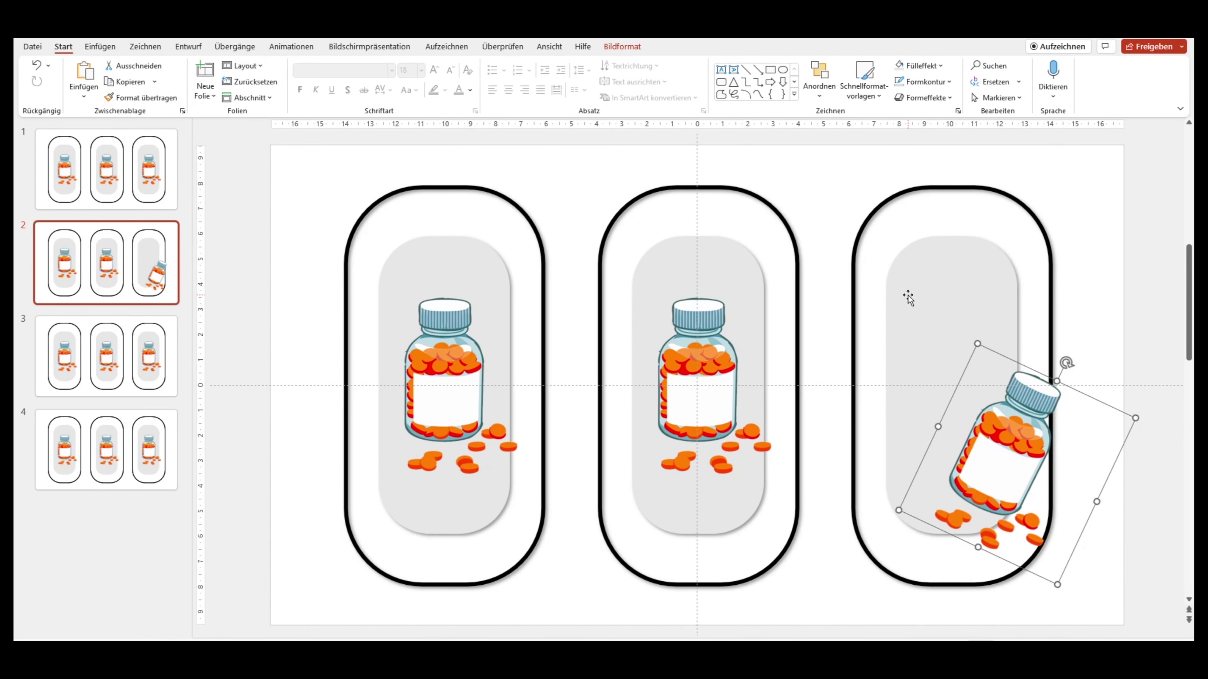
{"action": "key", "text": "ctrl+v"}
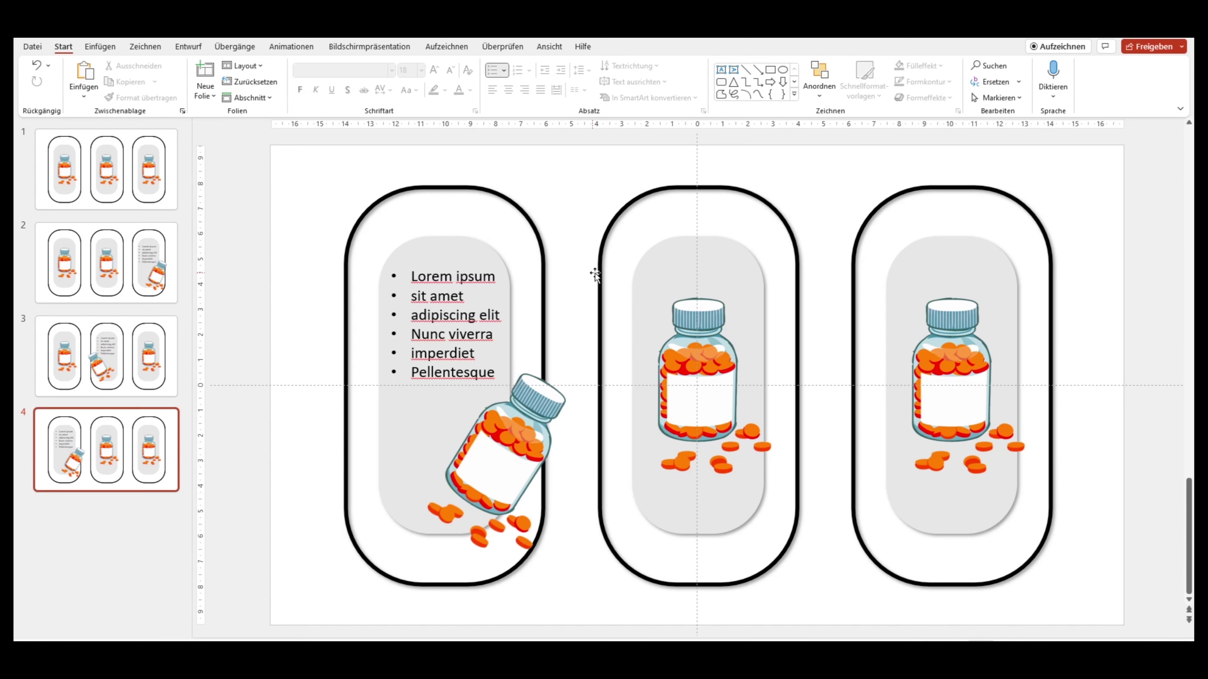
On slide 1, give the right bottle a mouse-over action hyperlinking to slide 2
{"action": "left_click", "coordinate": [69, 178]}
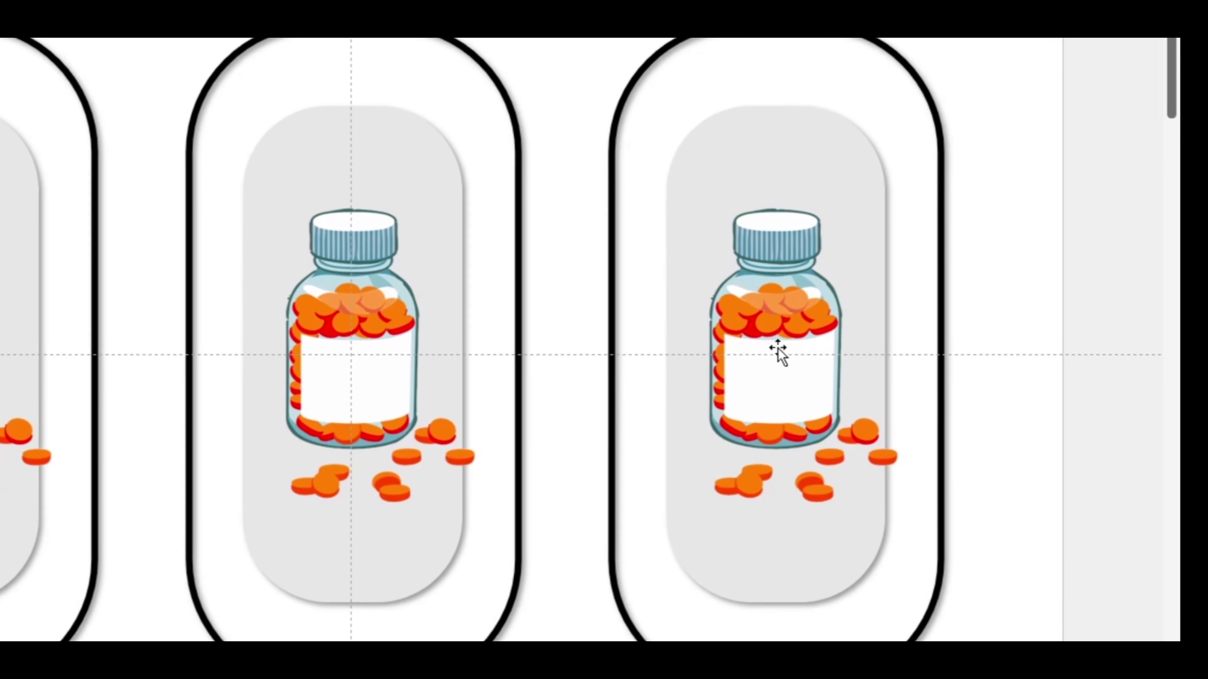
{"action": "left_click", "coordinate": [778, 352]}
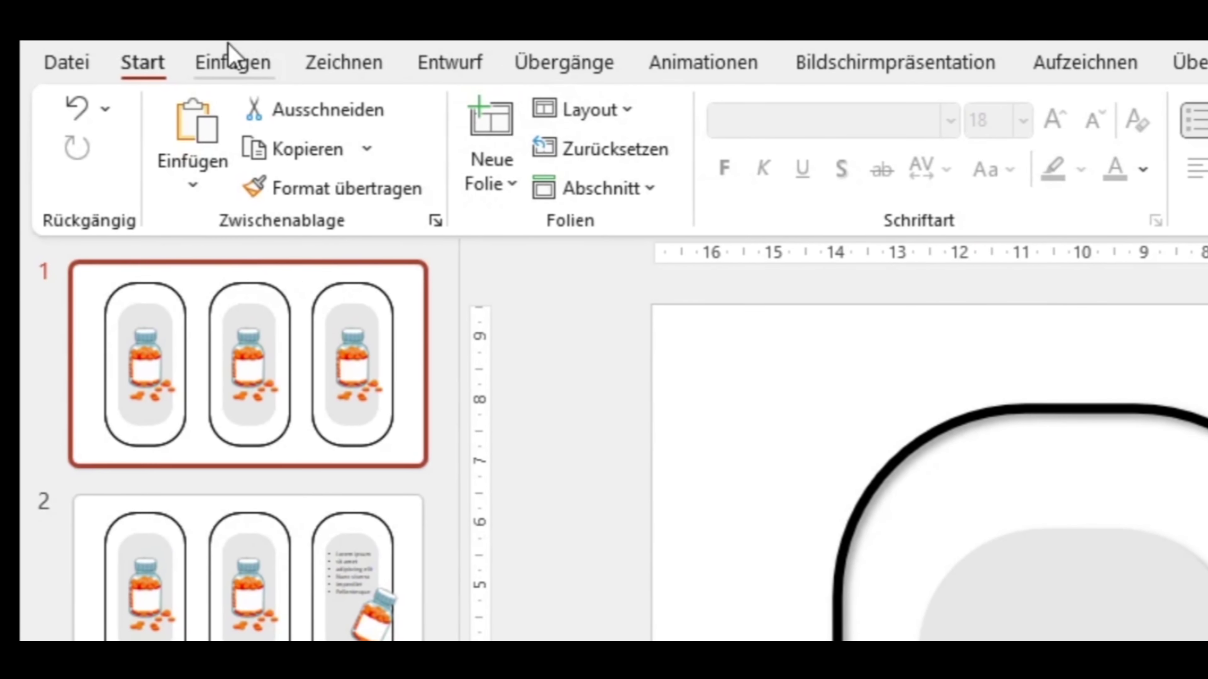
{"action": "left_click", "coordinate": [227, 57]}
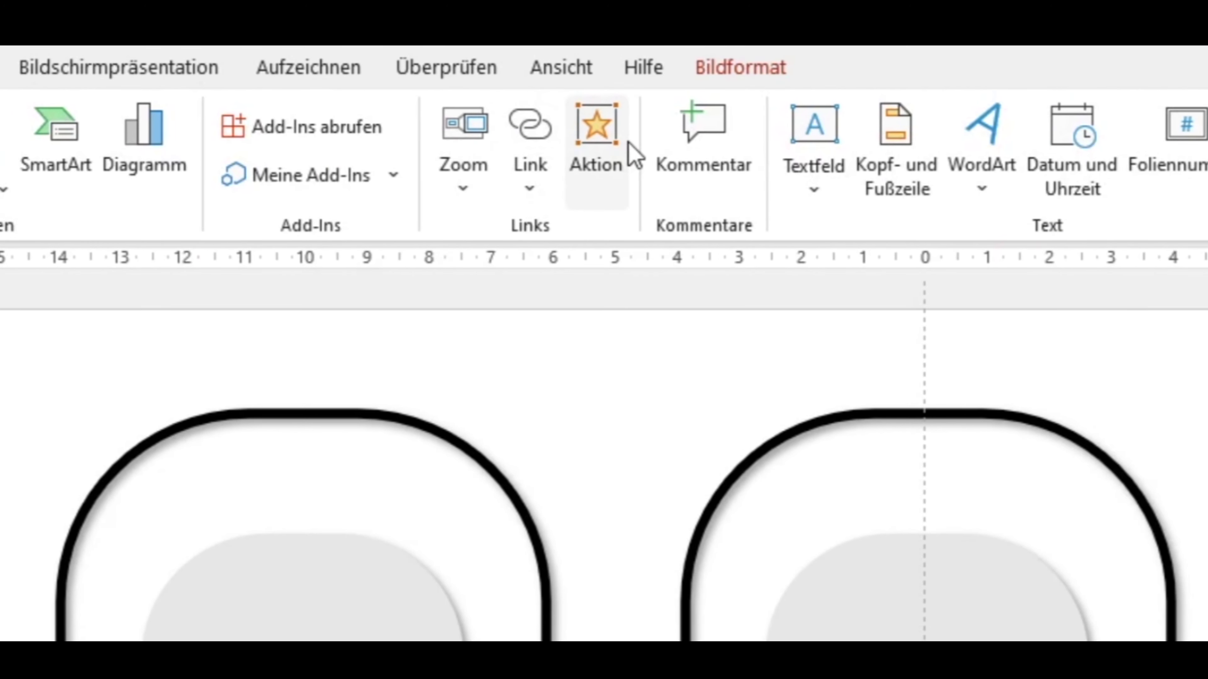
{"action": "left_click", "coordinate": [623, 143]}
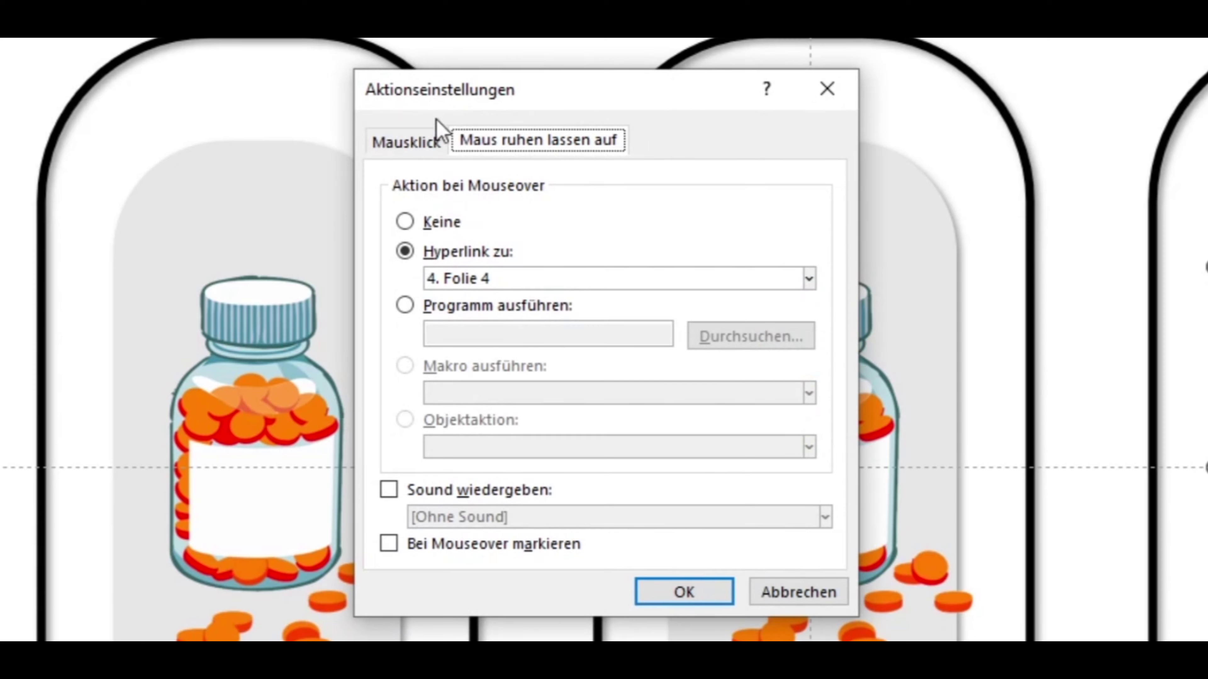
{"action": "left_click", "coordinate": [374, 150]}
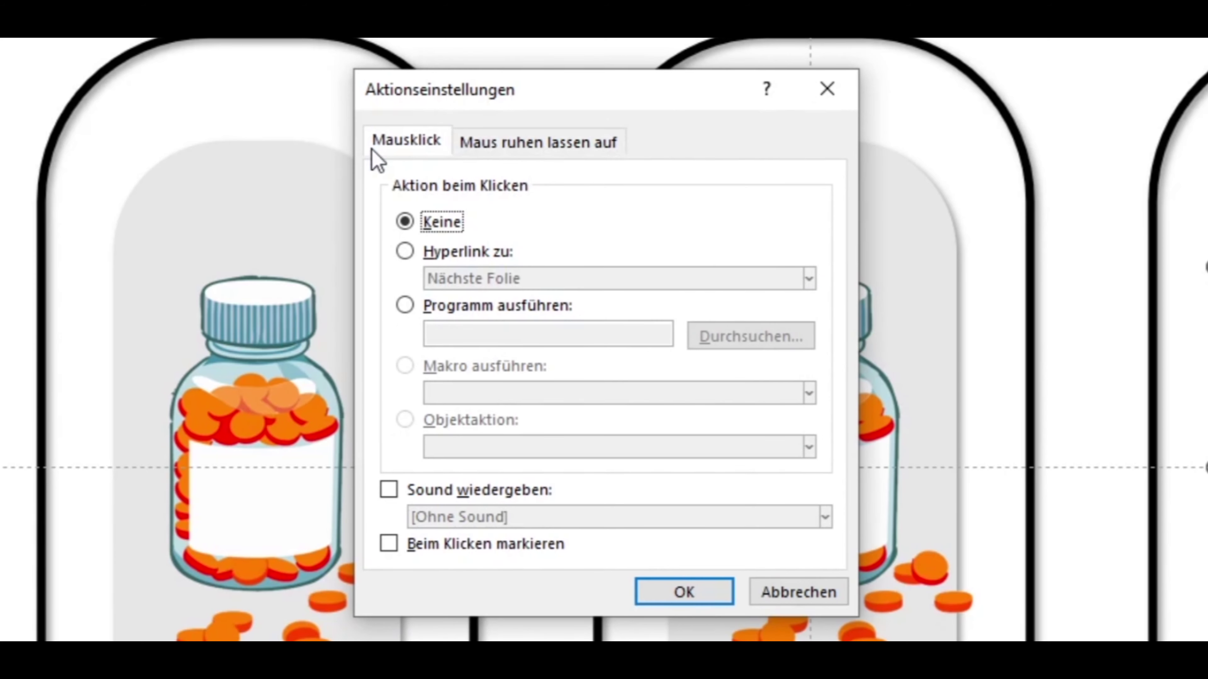
{"action": "left_click", "coordinate": [523, 147]}
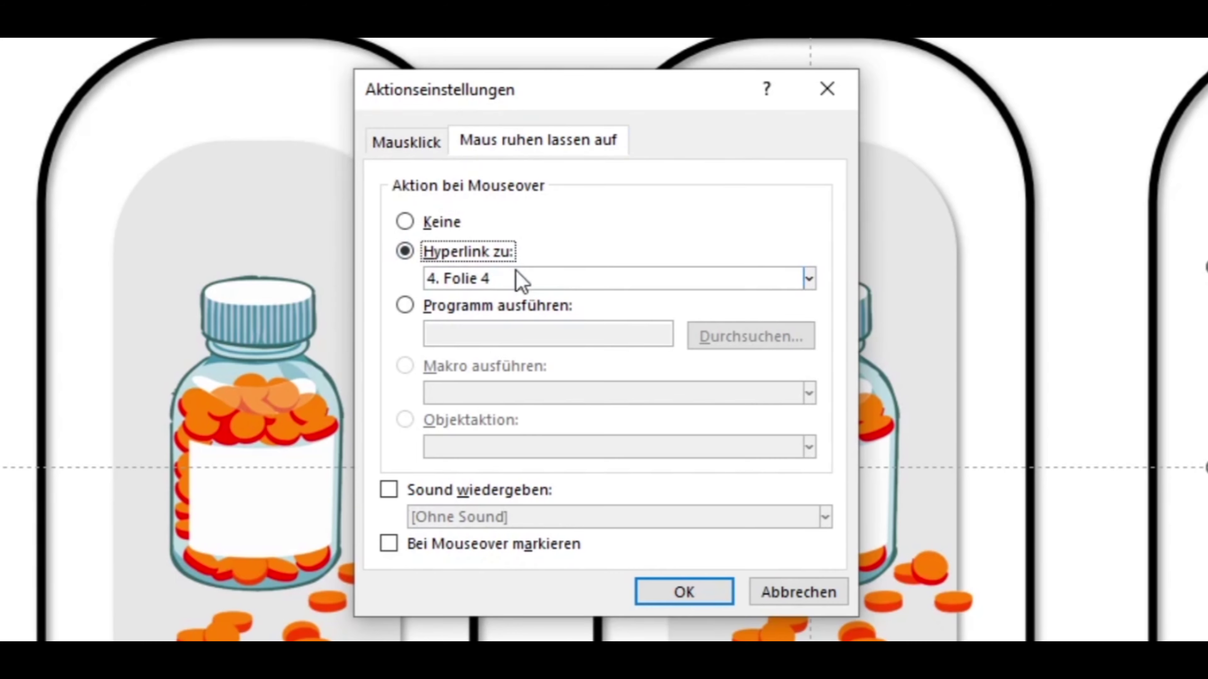
{"action": "left_click", "coordinate": [519, 279]}
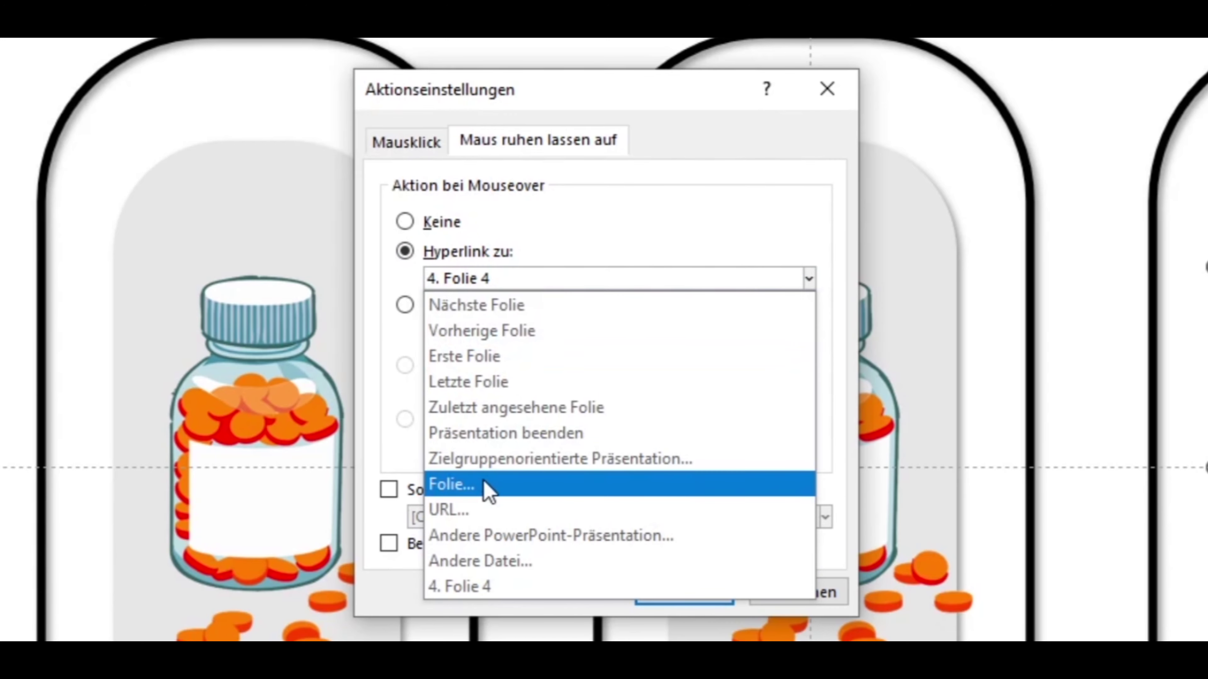
{"action": "left_click", "coordinate": [488, 490]}
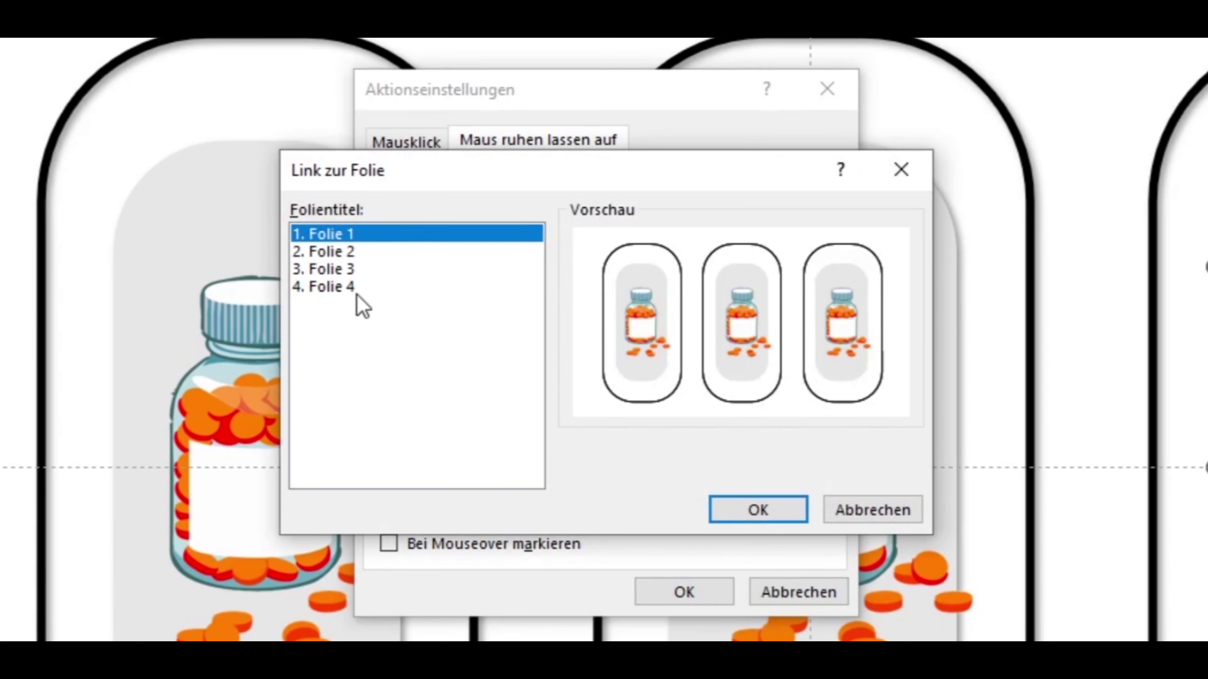
{"action": "left_click", "coordinate": [322, 252]}
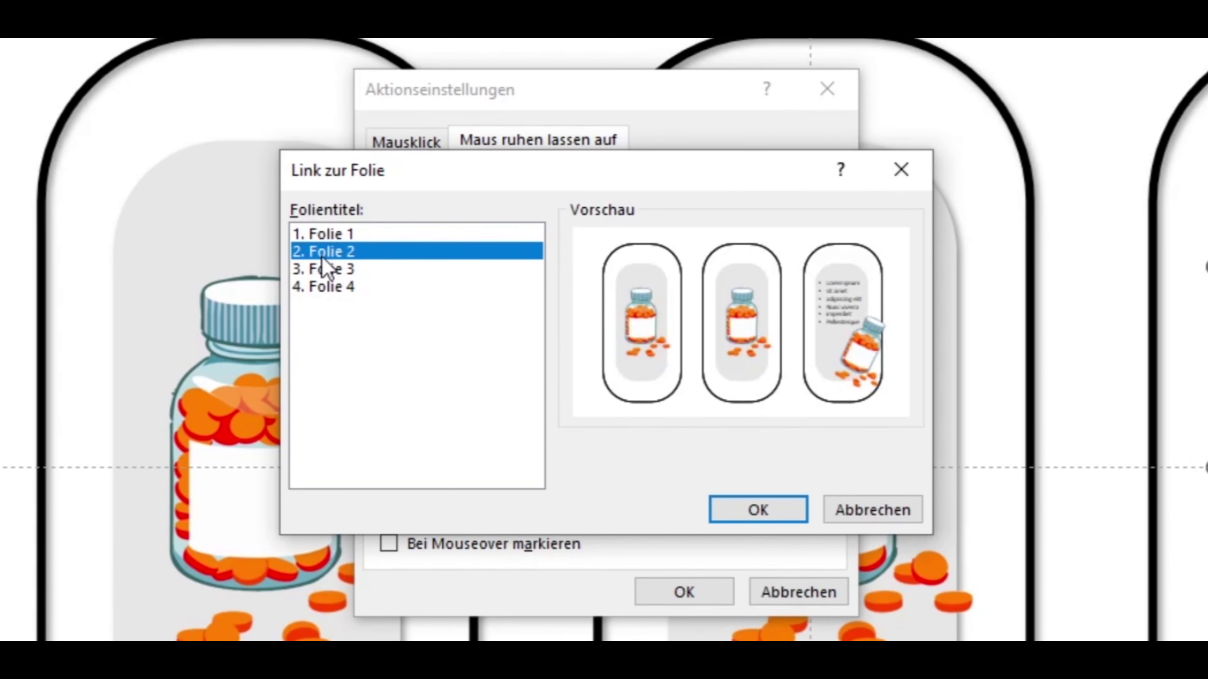
{"action": "left_click", "coordinate": [771, 509]}
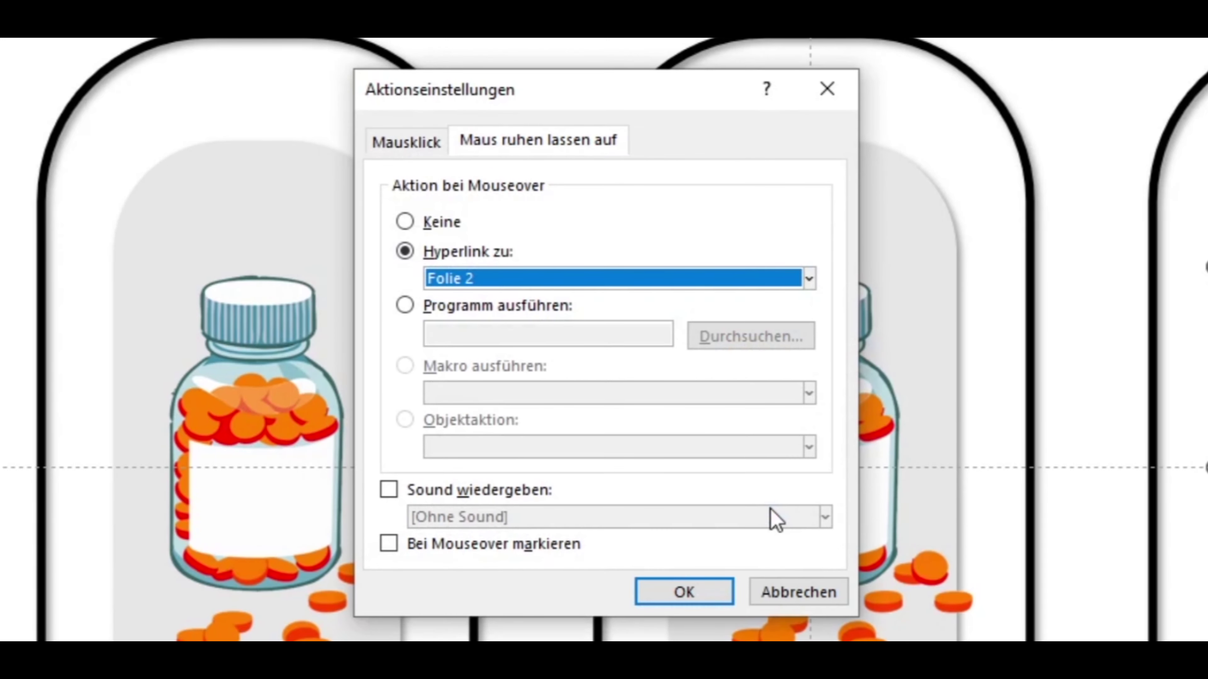
{"action": "left_click", "coordinate": [705, 596]}
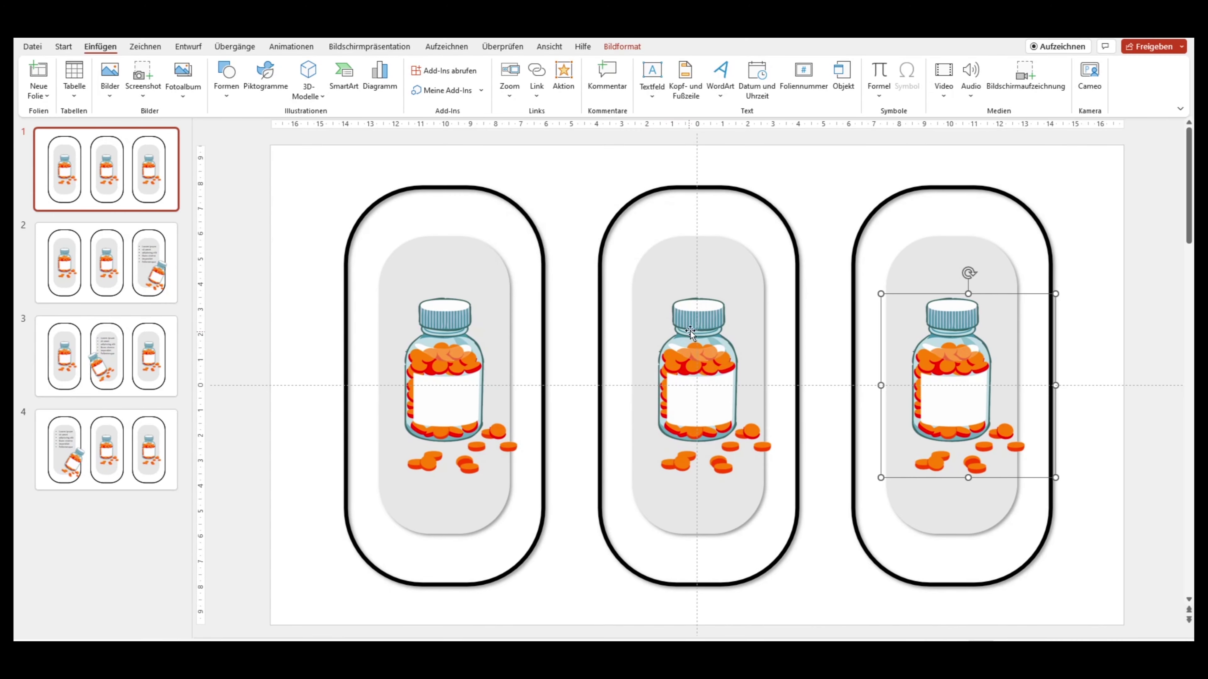
Give the middle bottle a mouse-over action hyperlinking to slide 3
{"action": "left_click", "coordinate": [695, 323]}
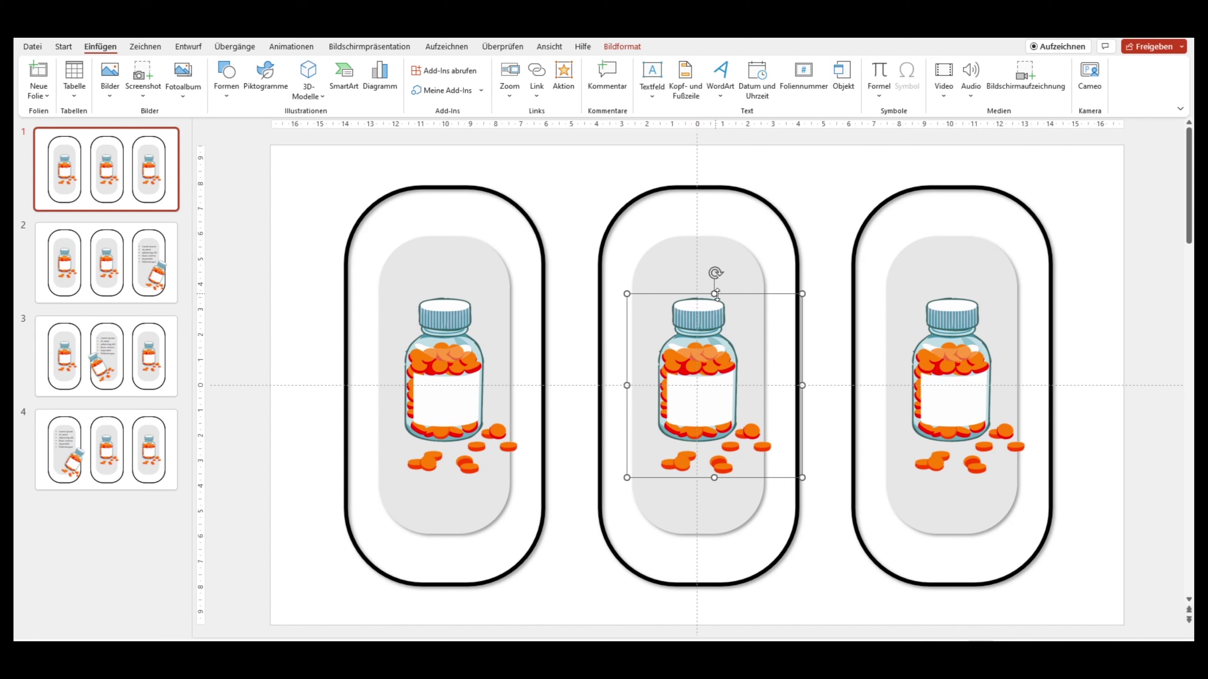
{"action": "left_click", "coordinate": [568, 78]}
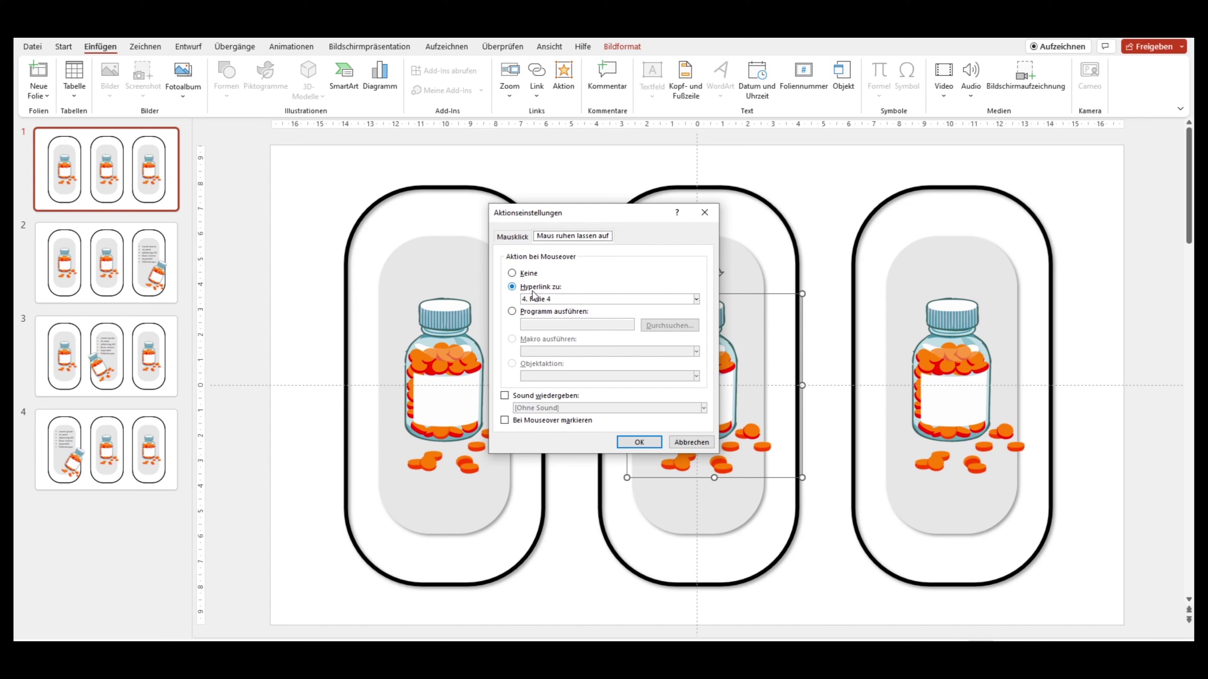
{"action": "left_click", "coordinate": [577, 301]}
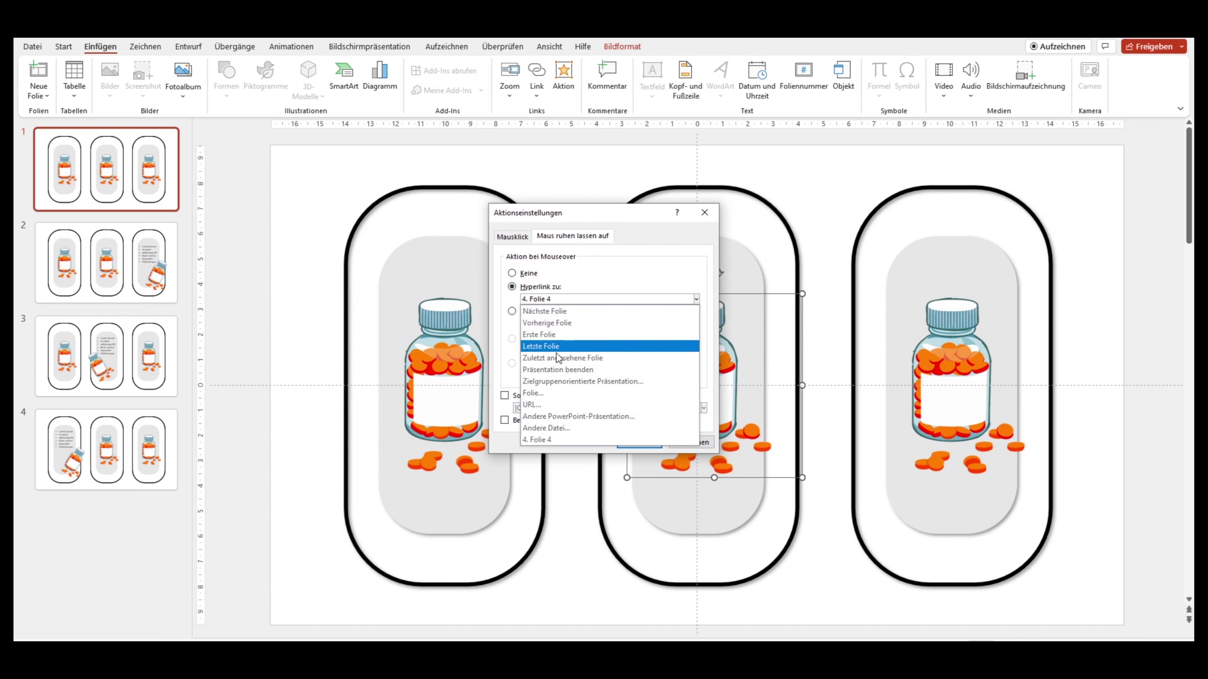
{"action": "left_click", "coordinate": [555, 393]}
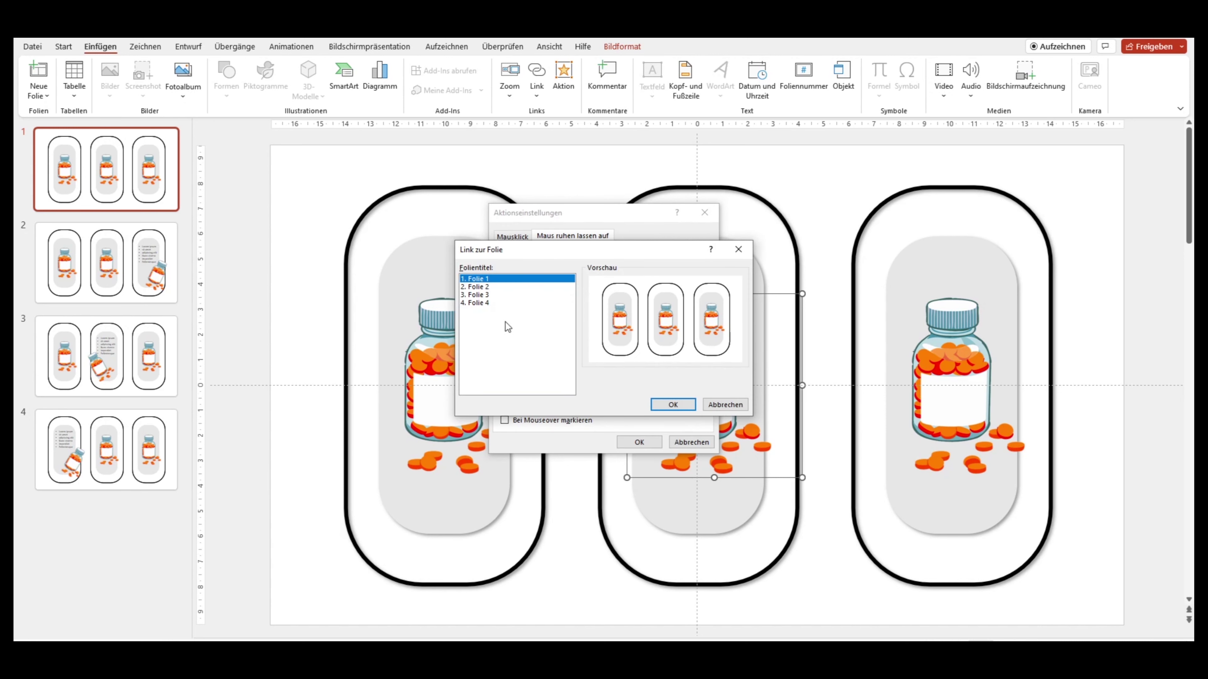
{"action": "left_click", "coordinate": [482, 297]}
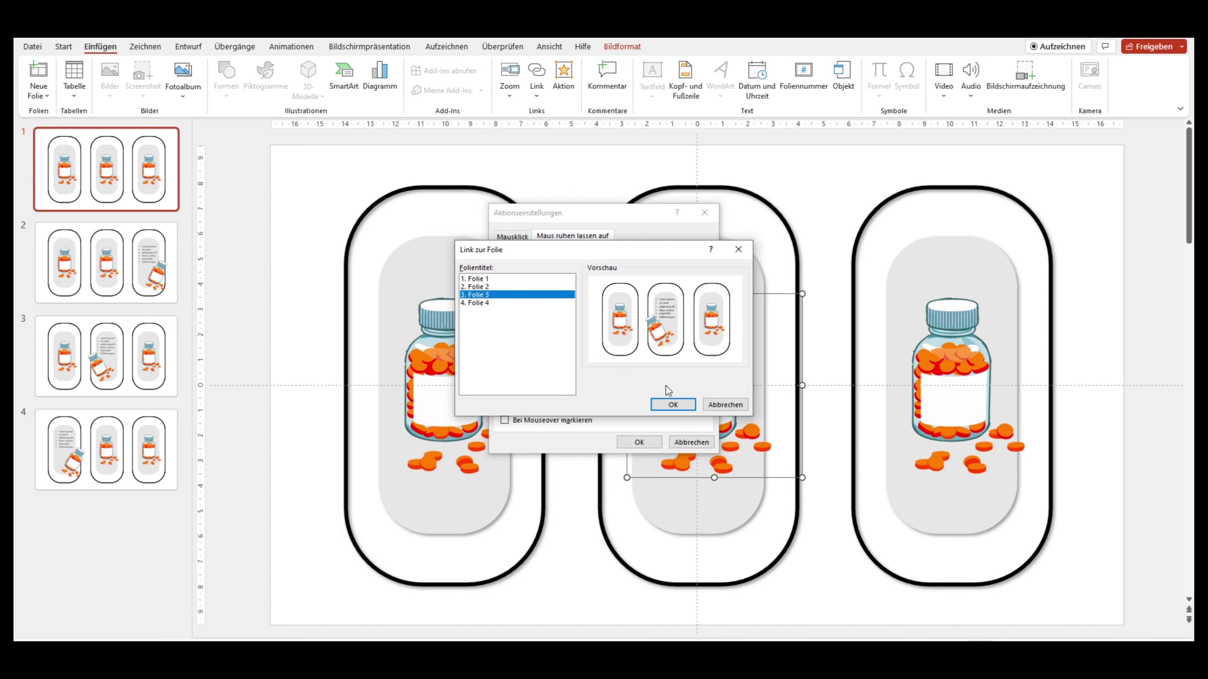
{"action": "left_click", "coordinate": [673, 404]}
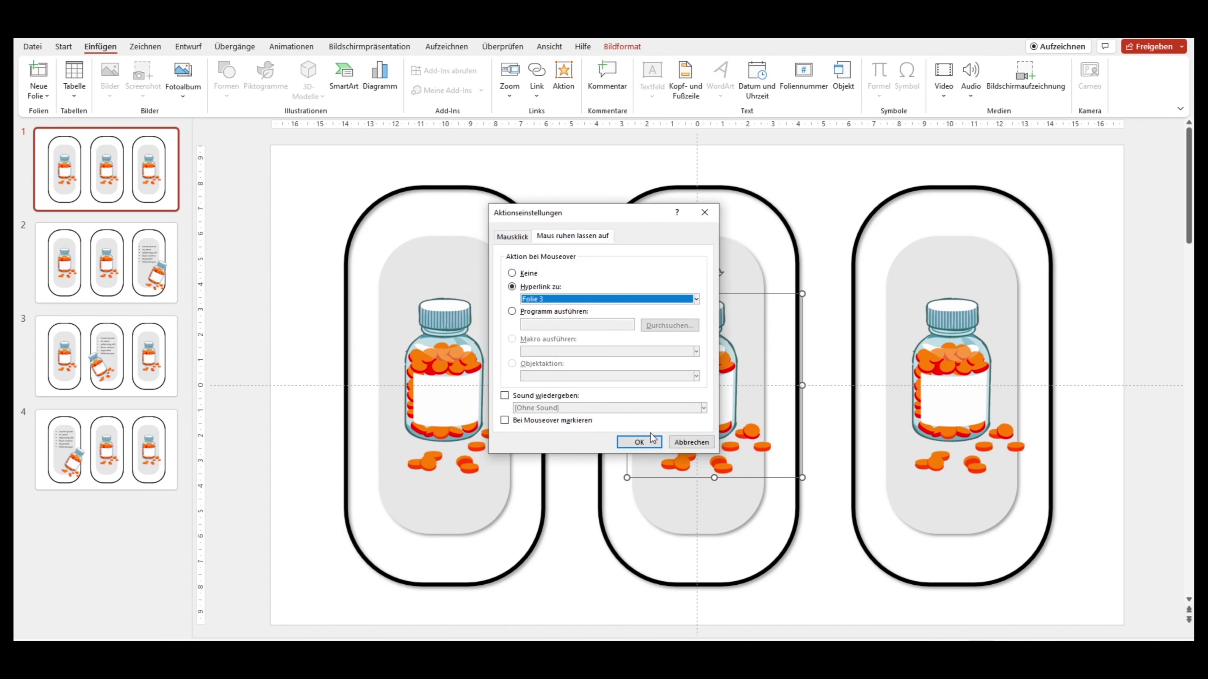
{"action": "left_click", "coordinate": [651, 444]}
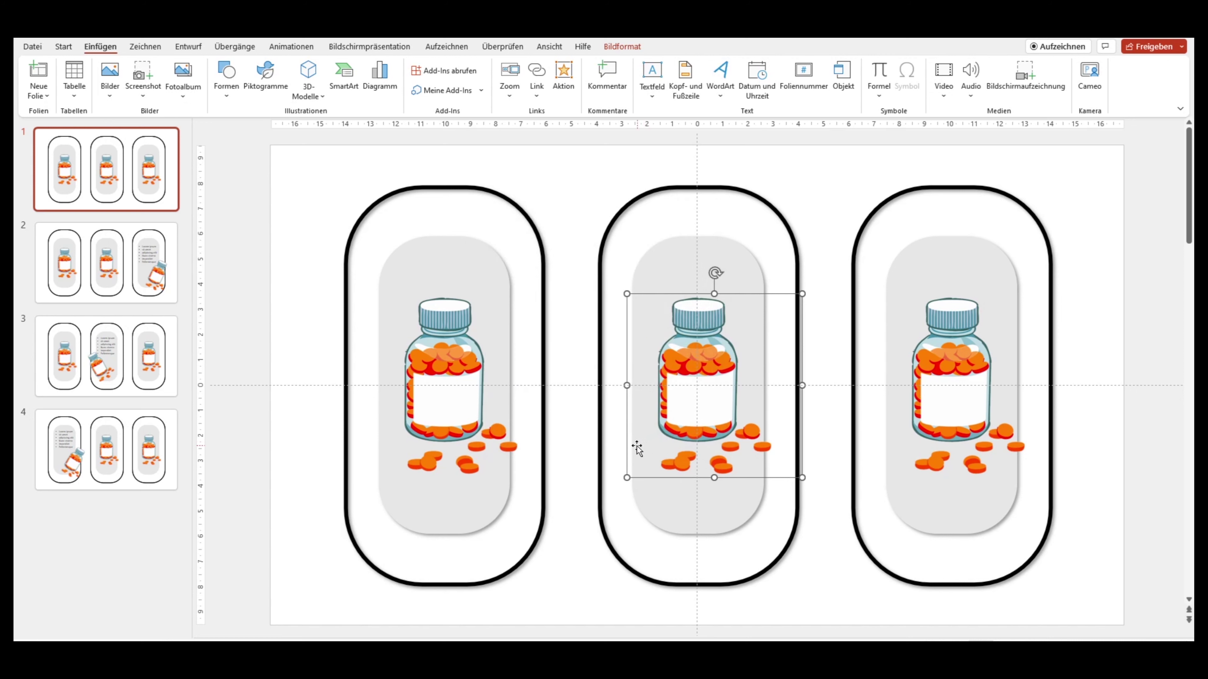
Give the left bottle a mouse-over hyperlink to slide 4, then switch to slide 2
{"action": "left_click", "coordinate": [447, 318]}
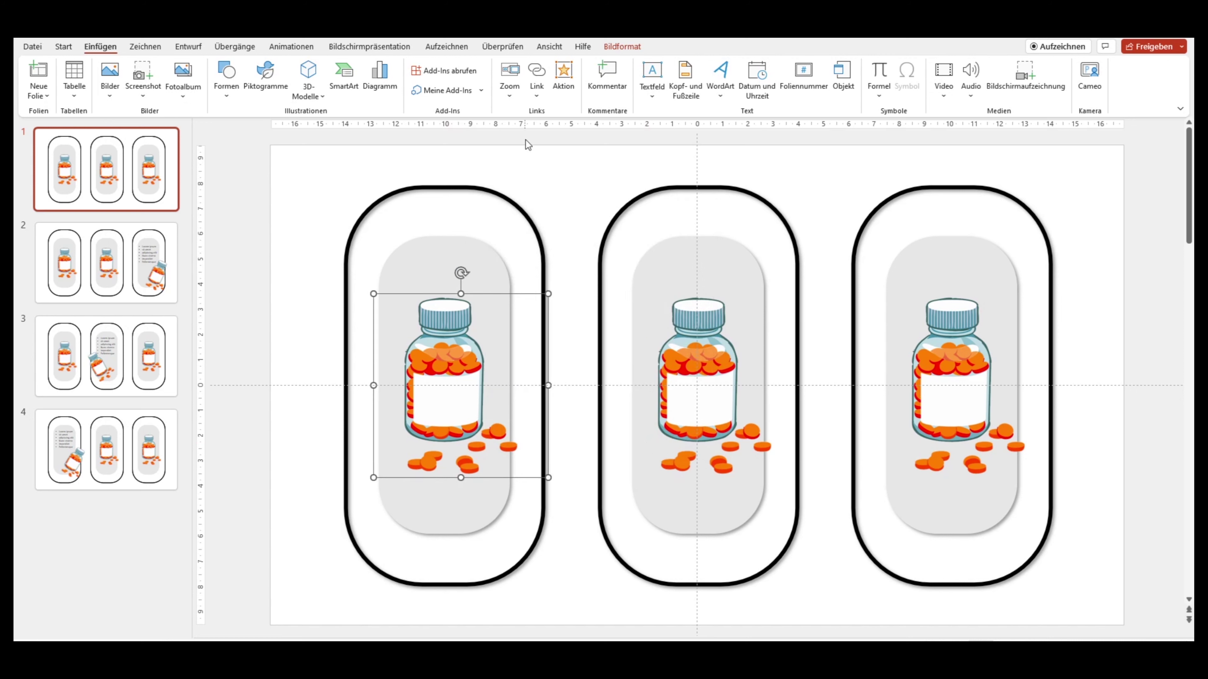
{"action": "left_click", "coordinate": [563, 79]}
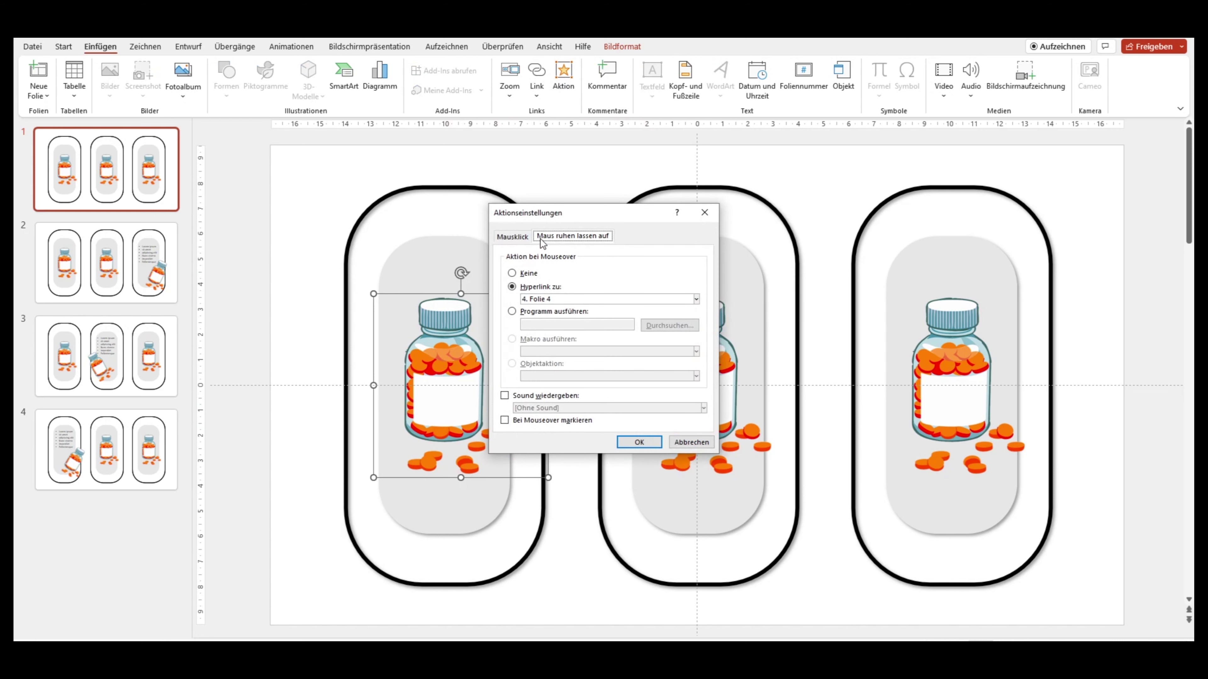
{"action": "left_click", "coordinate": [568, 299]}
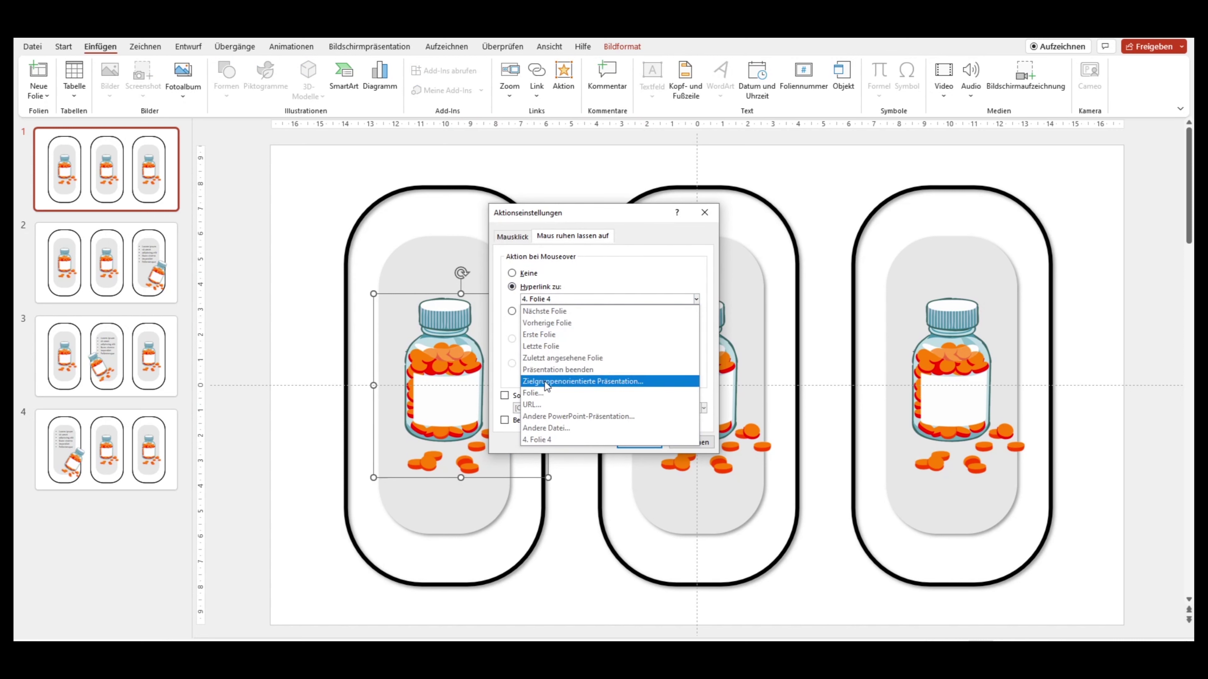
{"action": "left_click", "coordinate": [547, 392]}
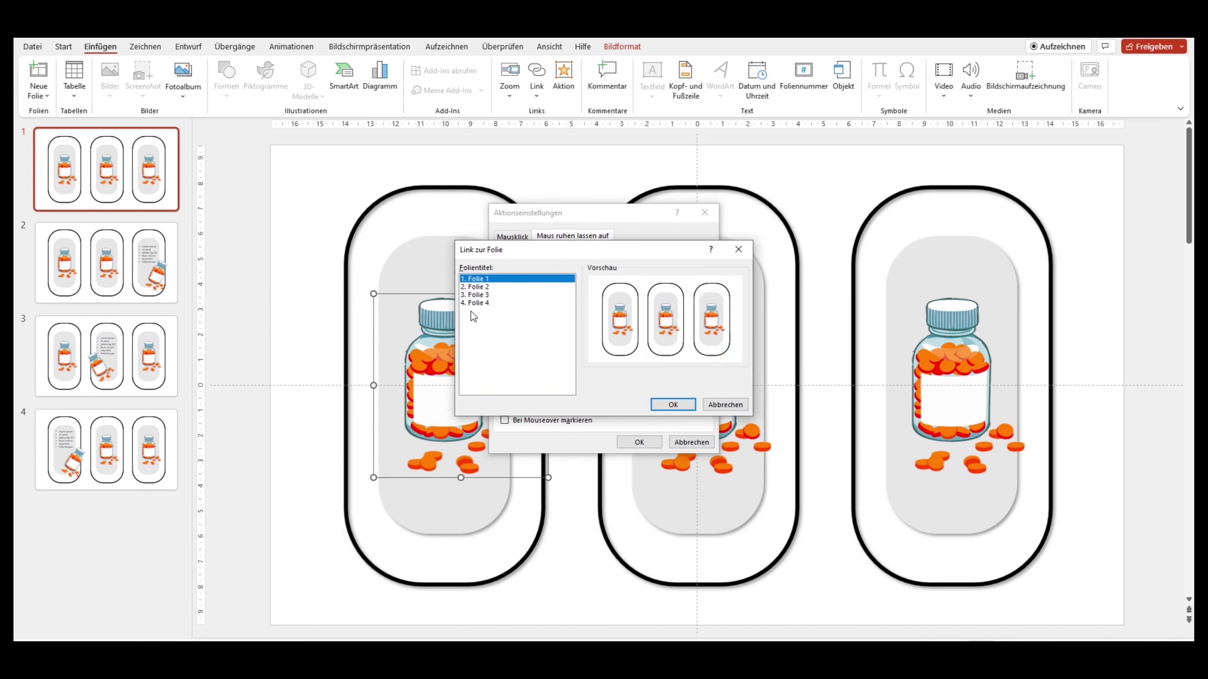
{"action": "left_click", "coordinate": [474, 303]}
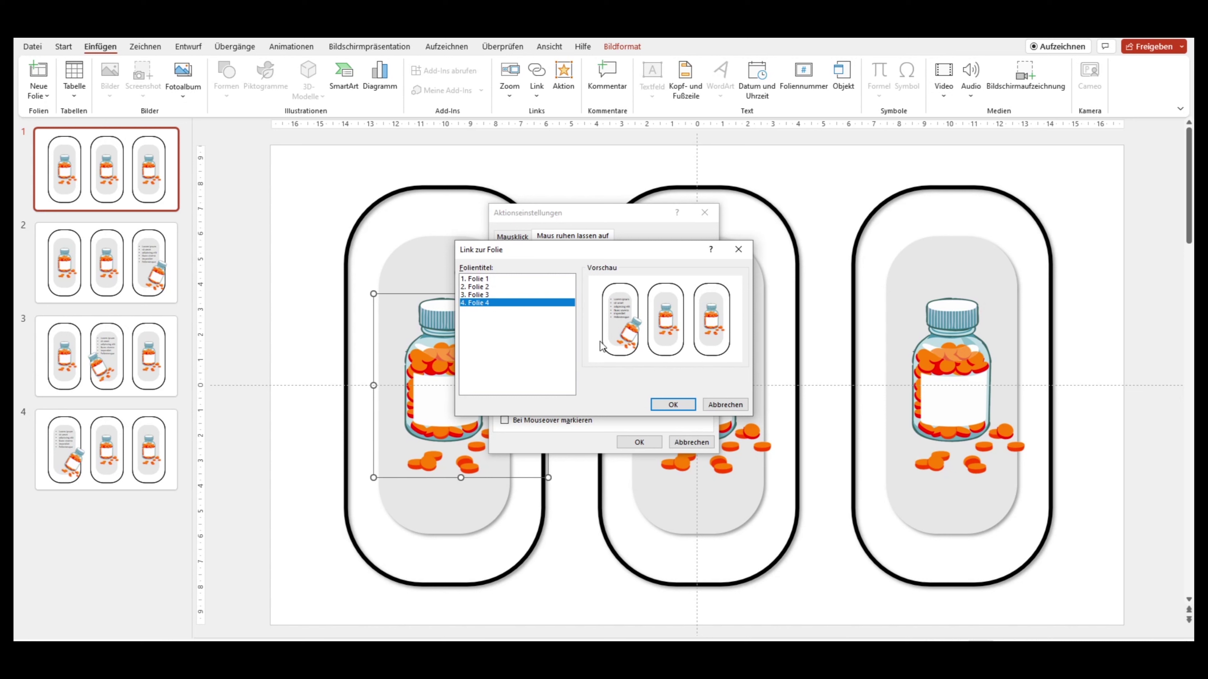
{"action": "left_click", "coordinate": [670, 404]}
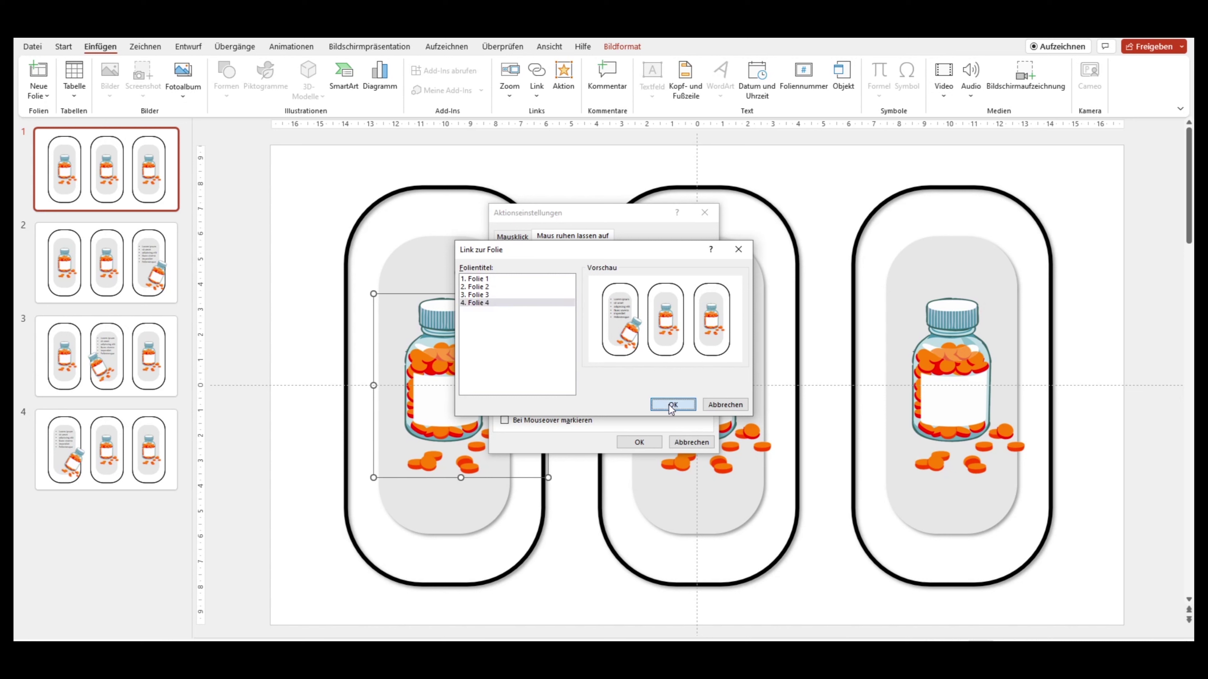
{"action": "left_click", "coordinate": [655, 442]}
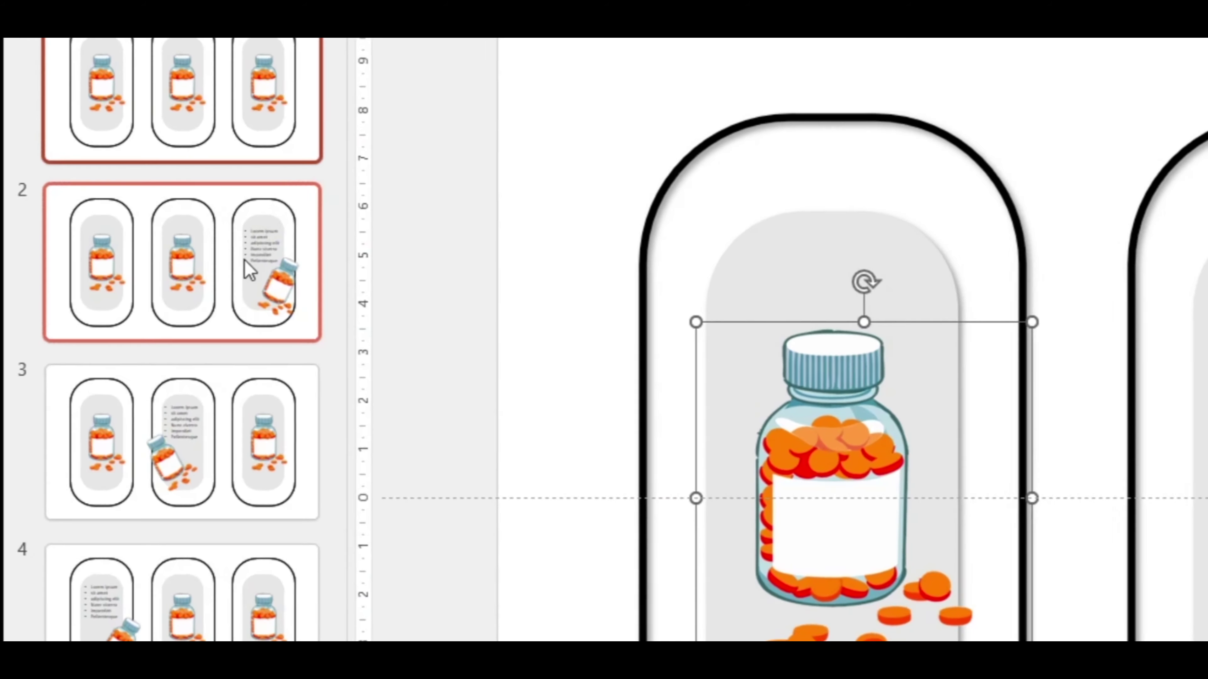
{"action": "left_click", "coordinate": [138, 269]}
Give slide 2's tilted right bottle a mouse-over hyperlink to the first slide
{"action": "left_click", "coordinate": [283, 276]}
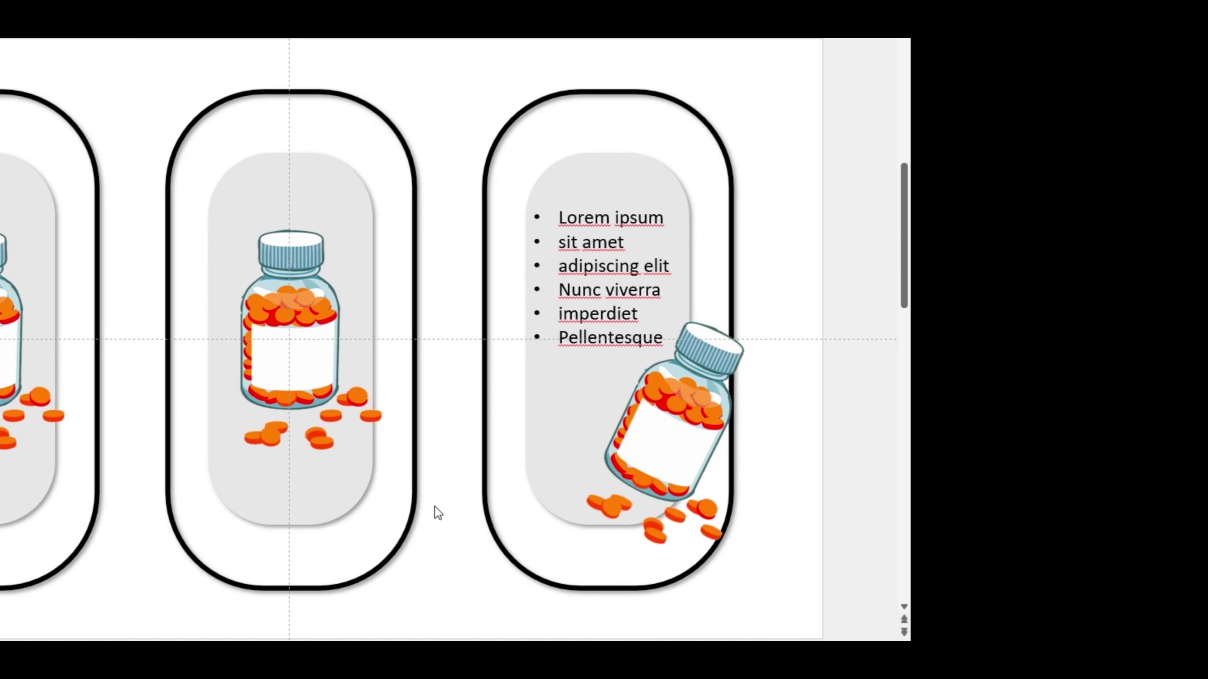
{"action": "left_click", "coordinate": [645, 431]}
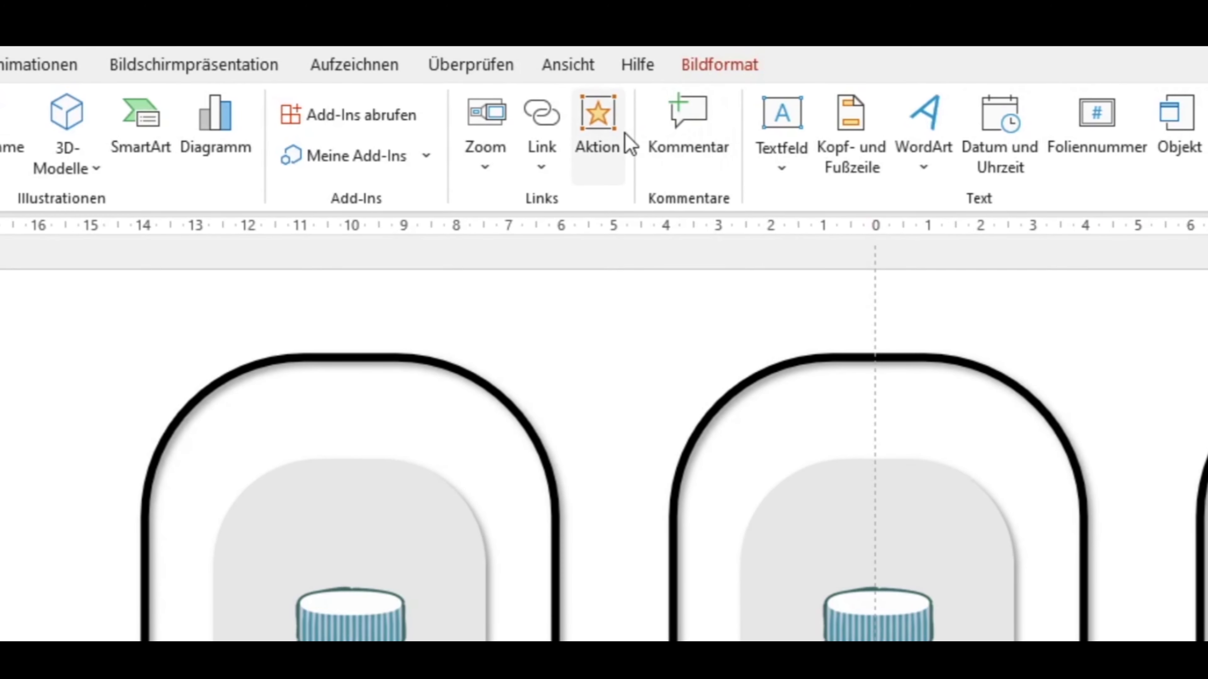
{"action": "left_click", "coordinate": [625, 135]}
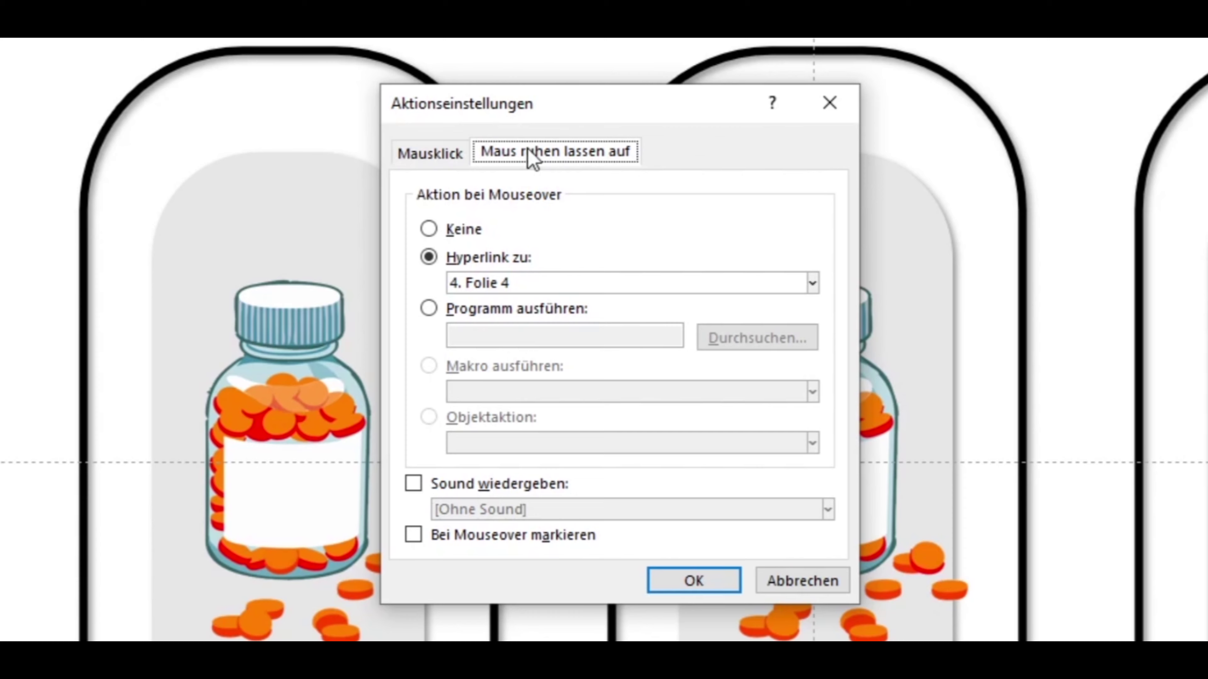
{"action": "left_click", "coordinate": [518, 288]}
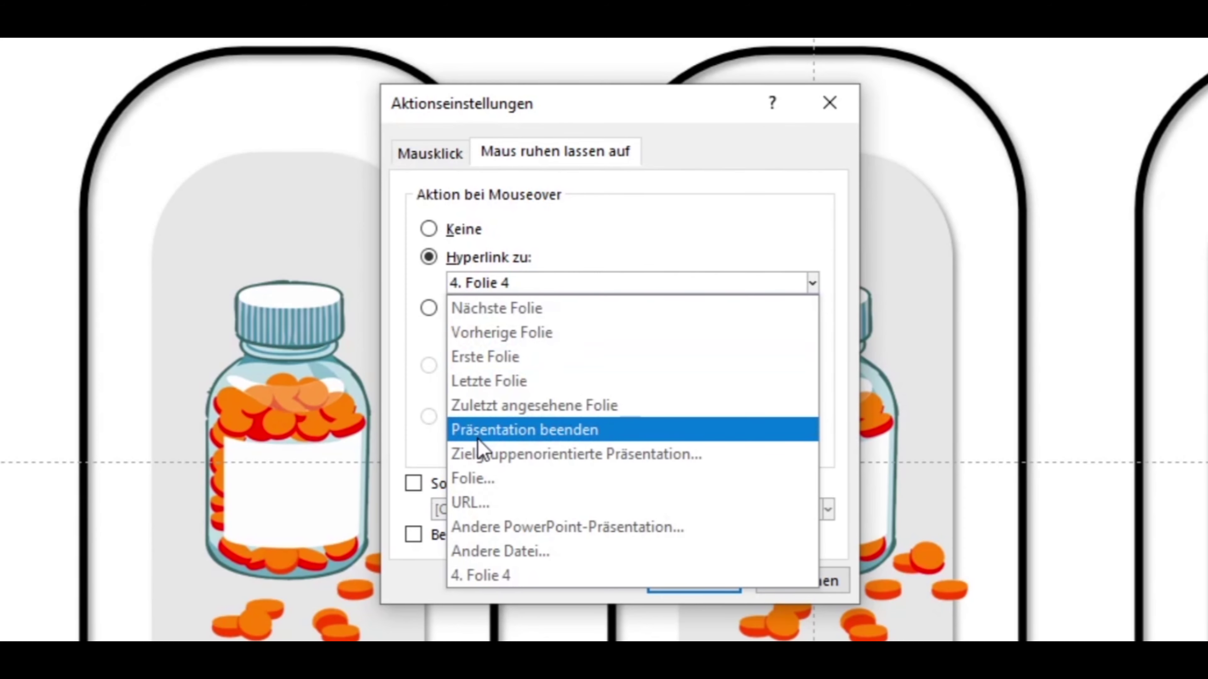
{"action": "left_click", "coordinate": [516, 362]}
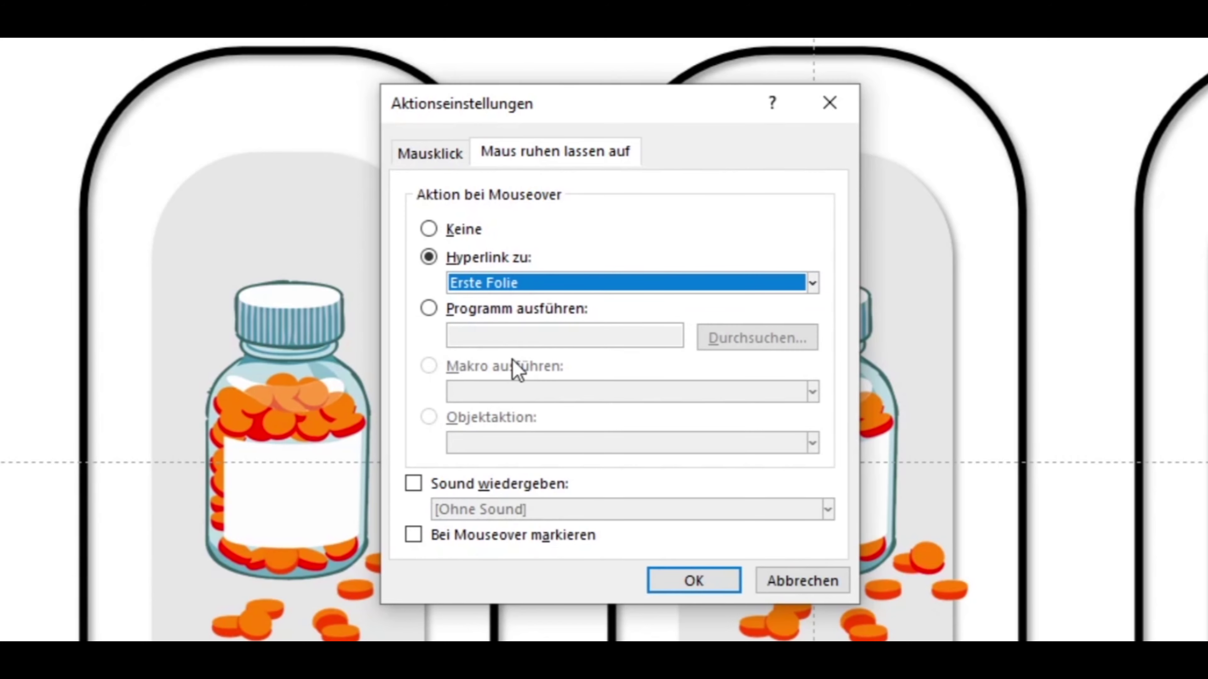
{"action": "left_click", "coordinate": [711, 586]}
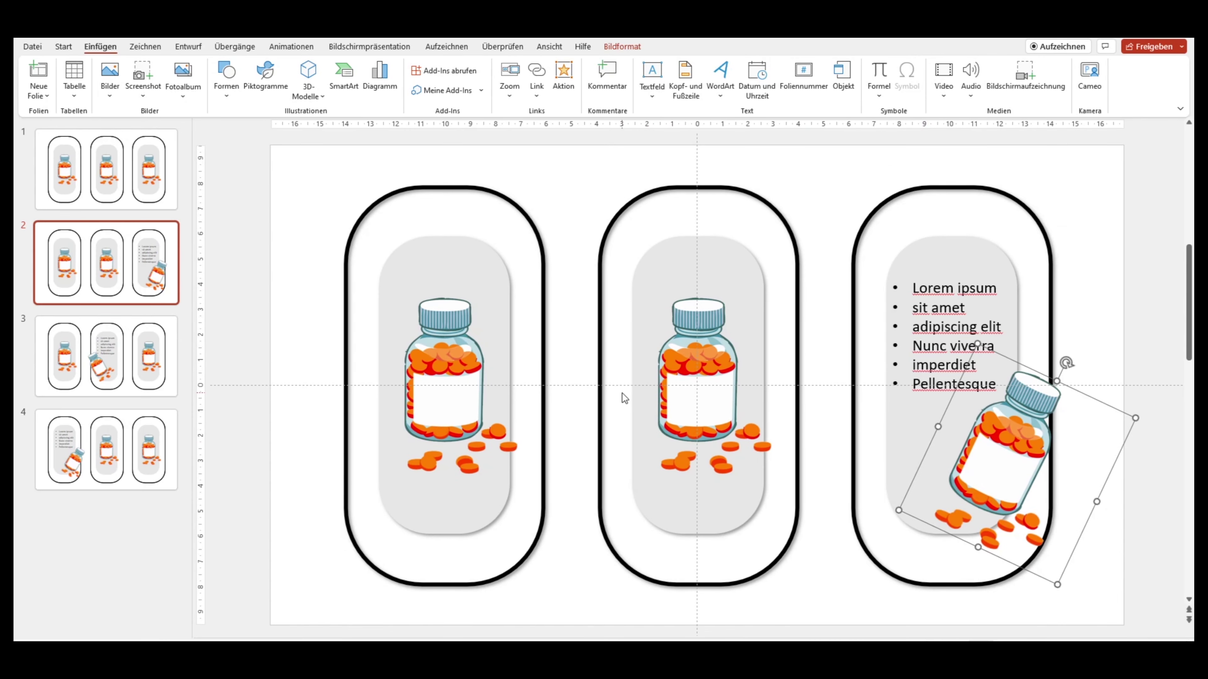
Give slide 3's tilted middle bottle a mouse-over hyperlink to the first slide
{"action": "left_click", "coordinate": [96, 341]}
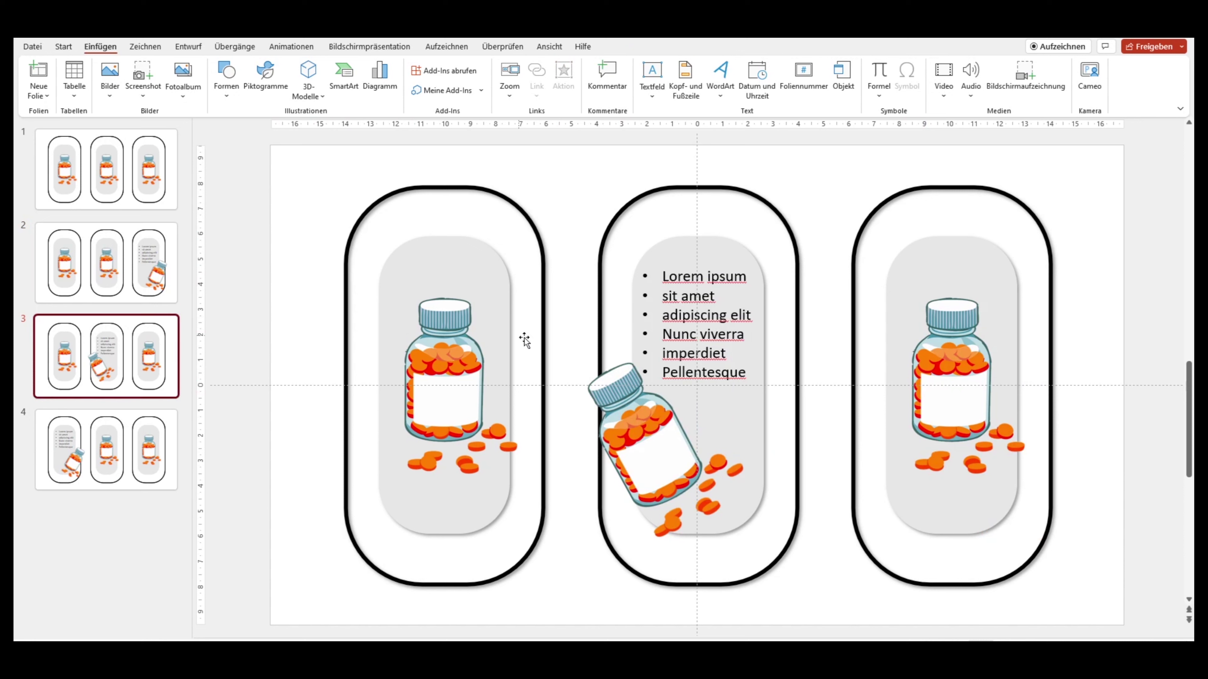
{"action": "left_click", "coordinate": [620, 423]}
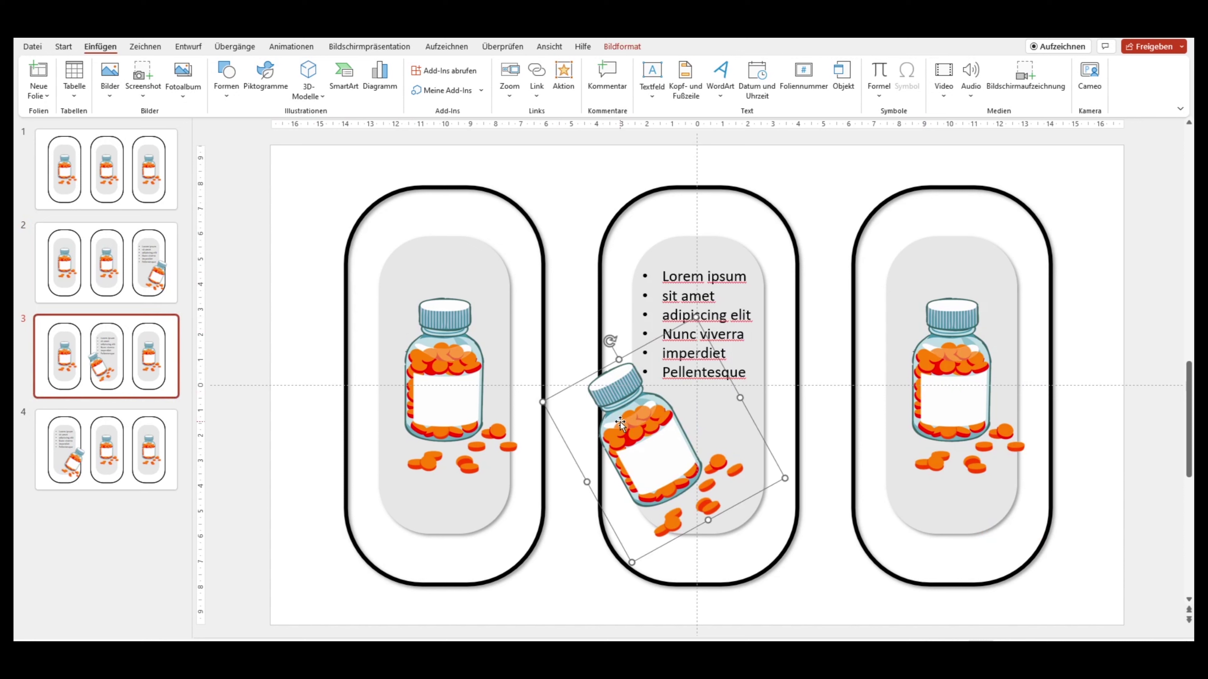
{"action": "left_click", "coordinate": [564, 78]}
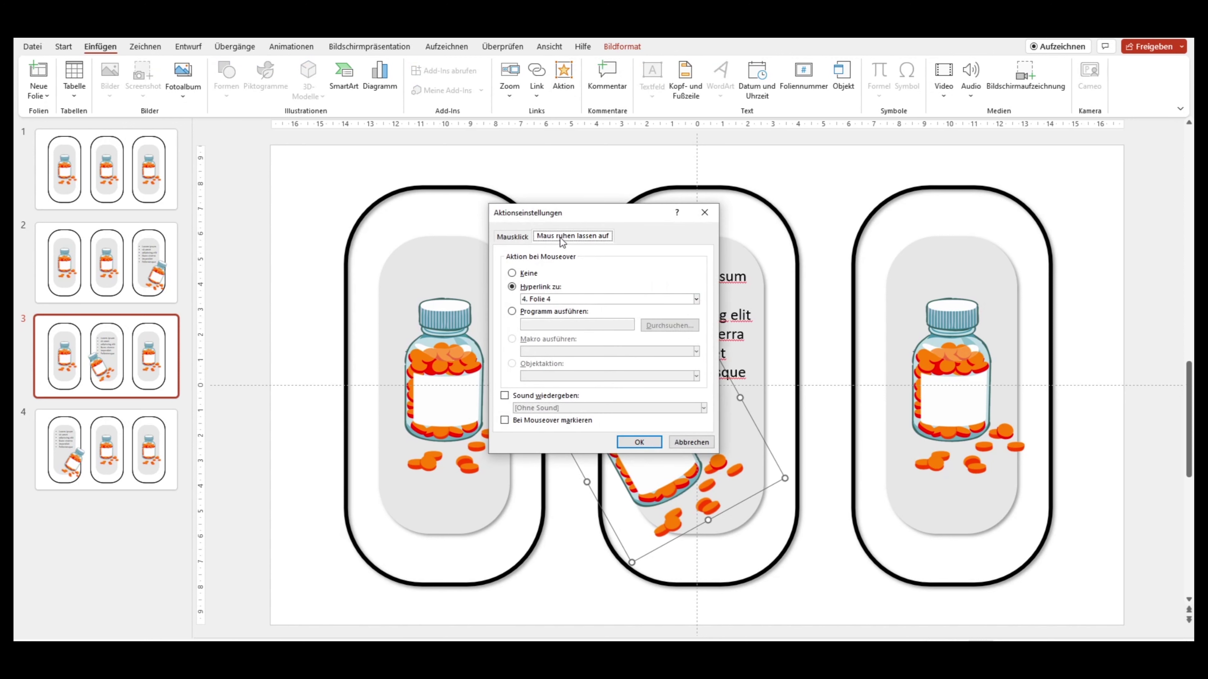
{"action": "left_click", "coordinate": [552, 304]}
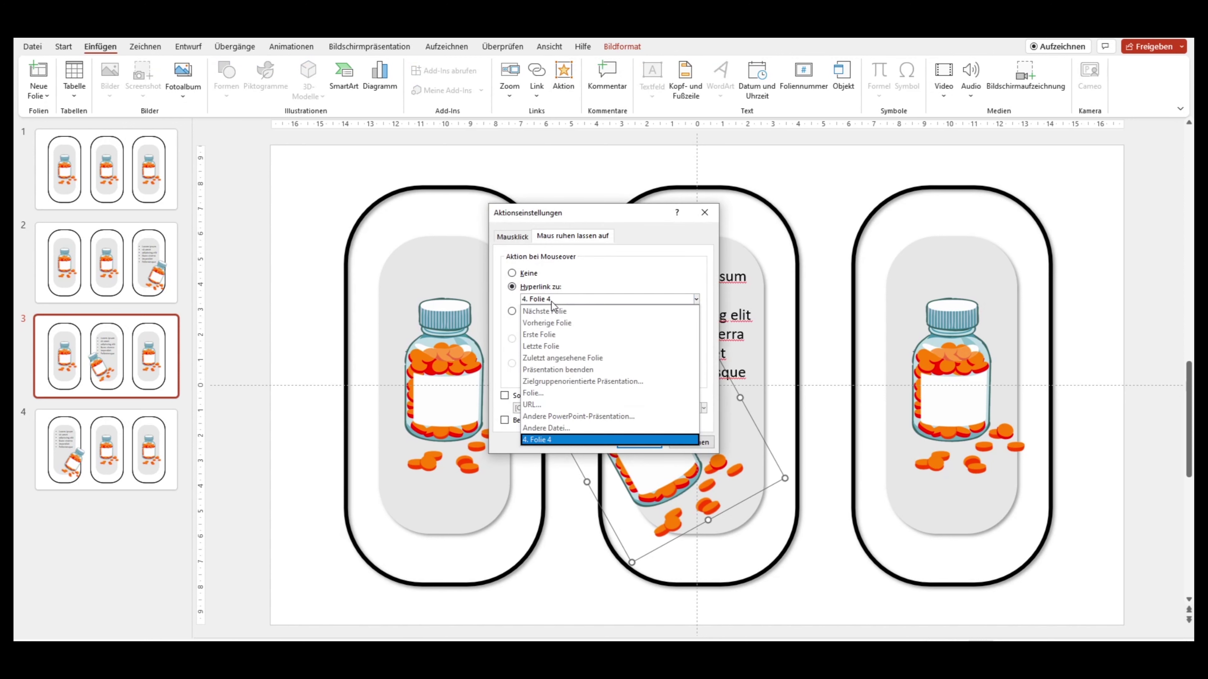
{"action": "left_click", "coordinate": [553, 335]}
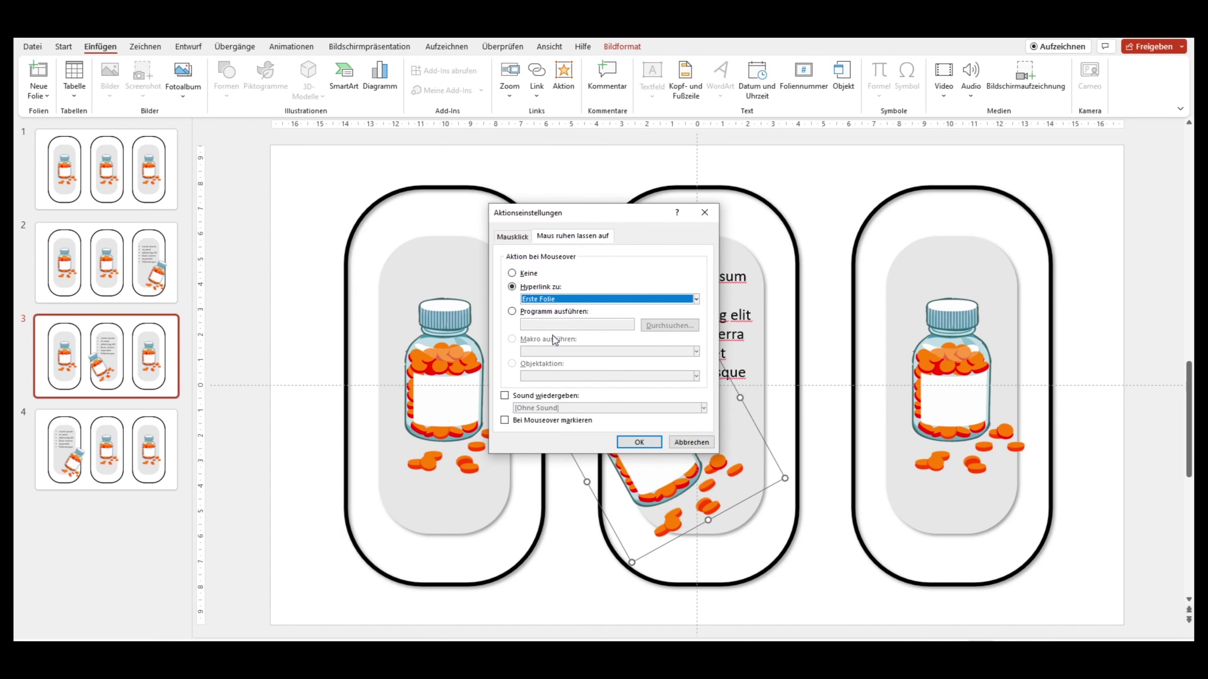
{"action": "left_click", "coordinate": [637, 442]}
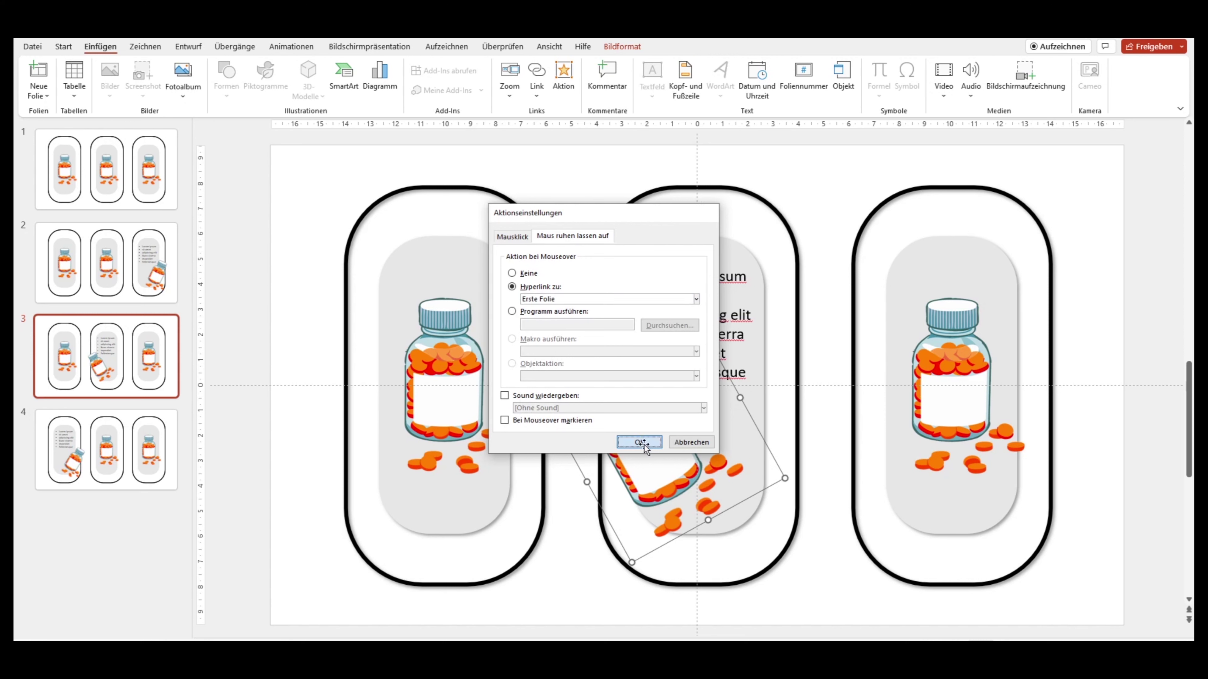
{"action": "left_click", "coordinate": [101, 474]}
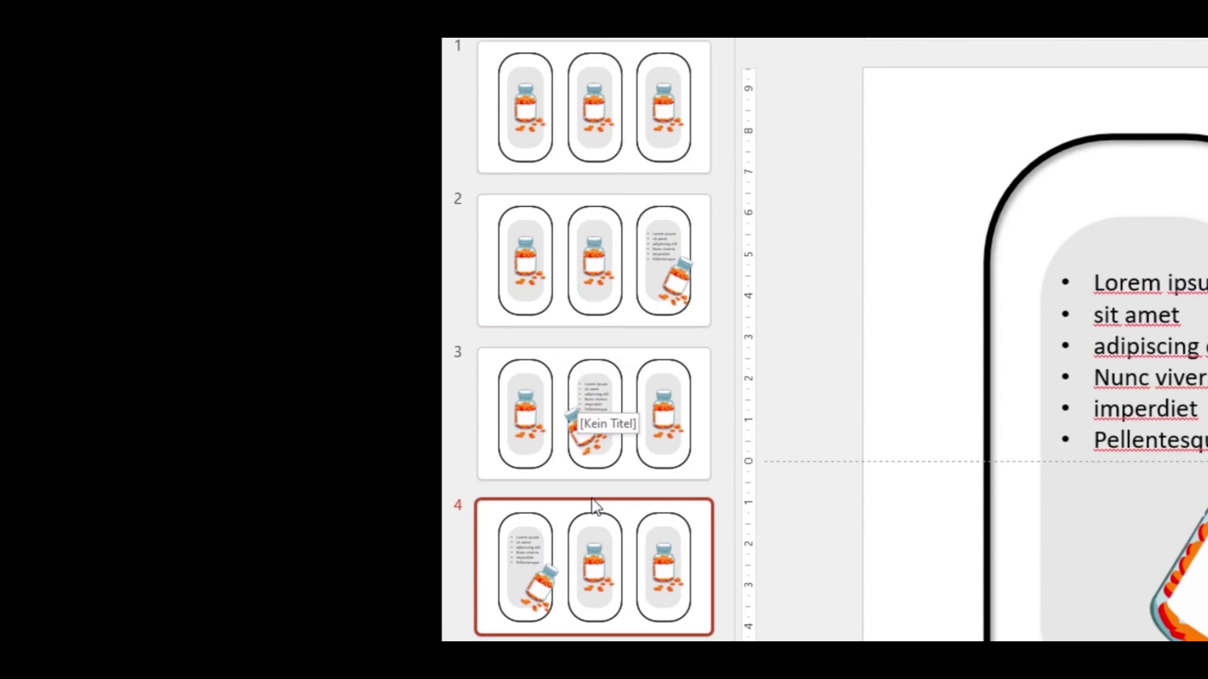
Apply the Morph transition to slides 1–4 and start the slide show from the beginning
{"action": "left_click", "coordinate": [603, 104], "text": "shift"}
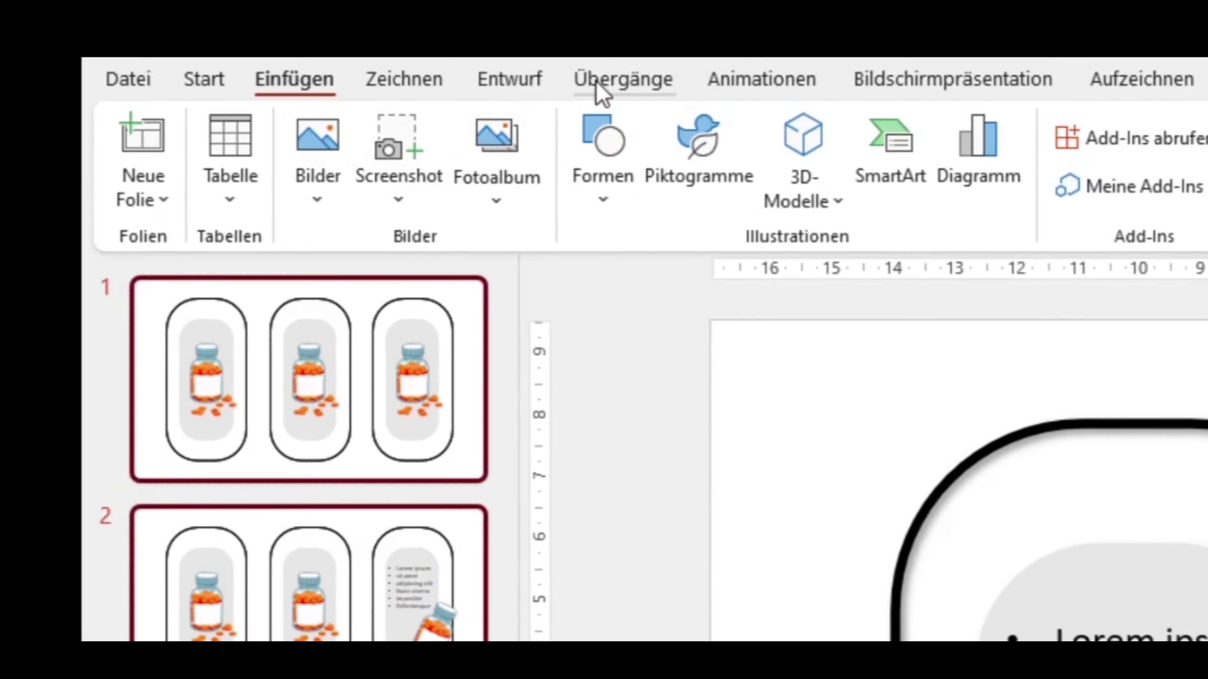
{"action": "left_click", "coordinate": [597, 86]}
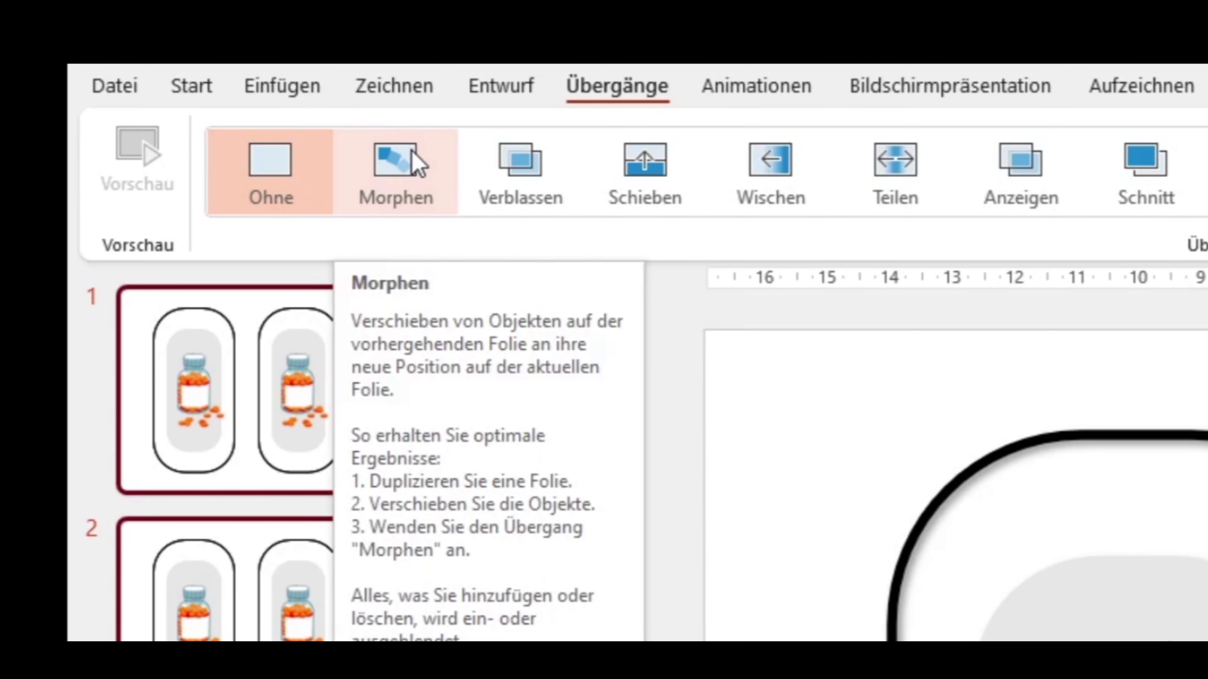
{"action": "left_click", "coordinate": [418, 163]}
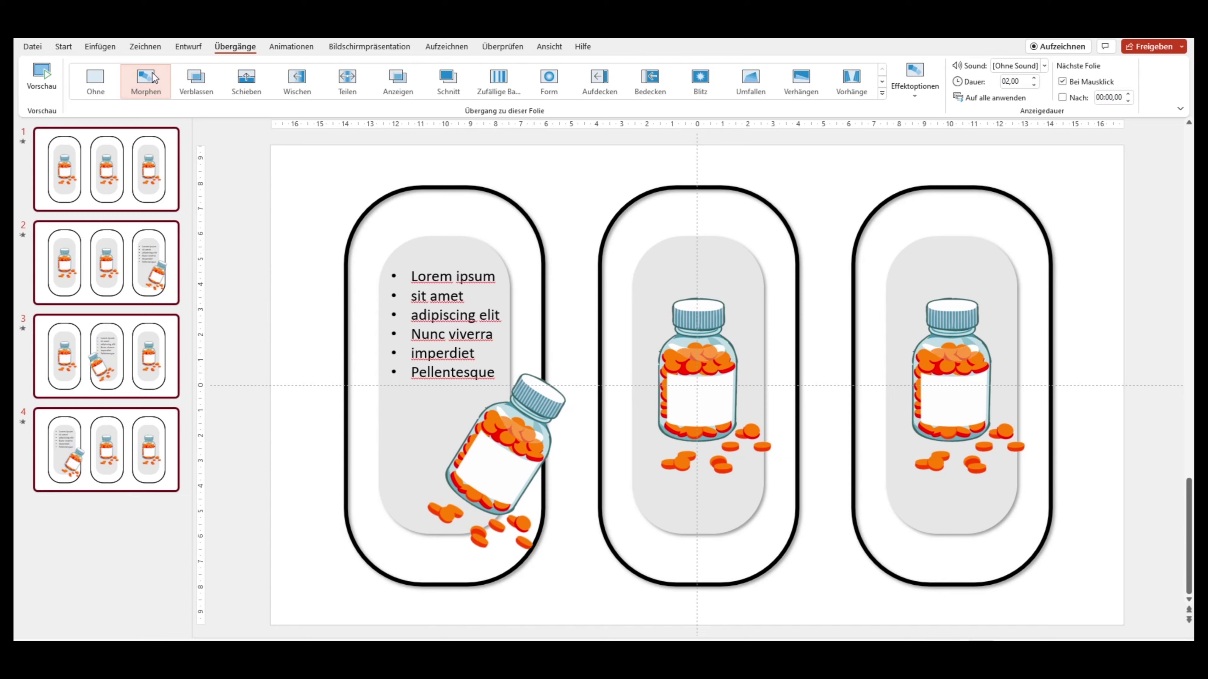
{"action": "key", "text": "F5"}
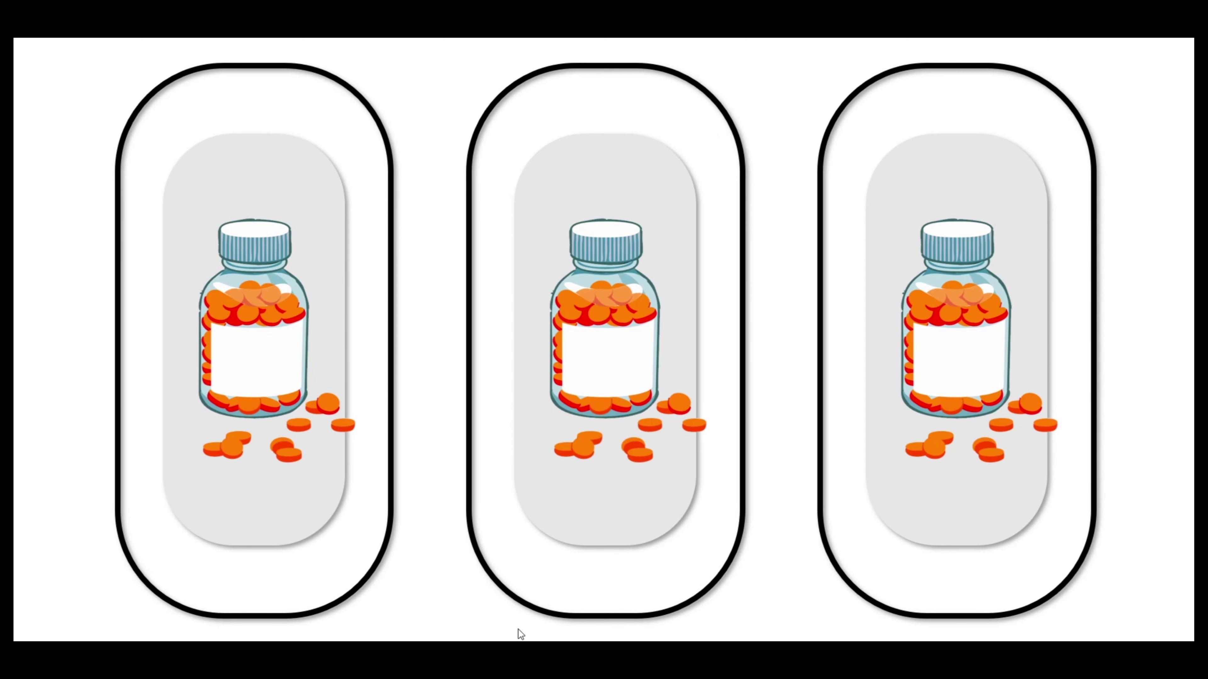
Hover over the first bottle, return to the upright bottles, then hover the middle bottle to test Morph
{"action": "left_click", "coordinate": [250, 362]}
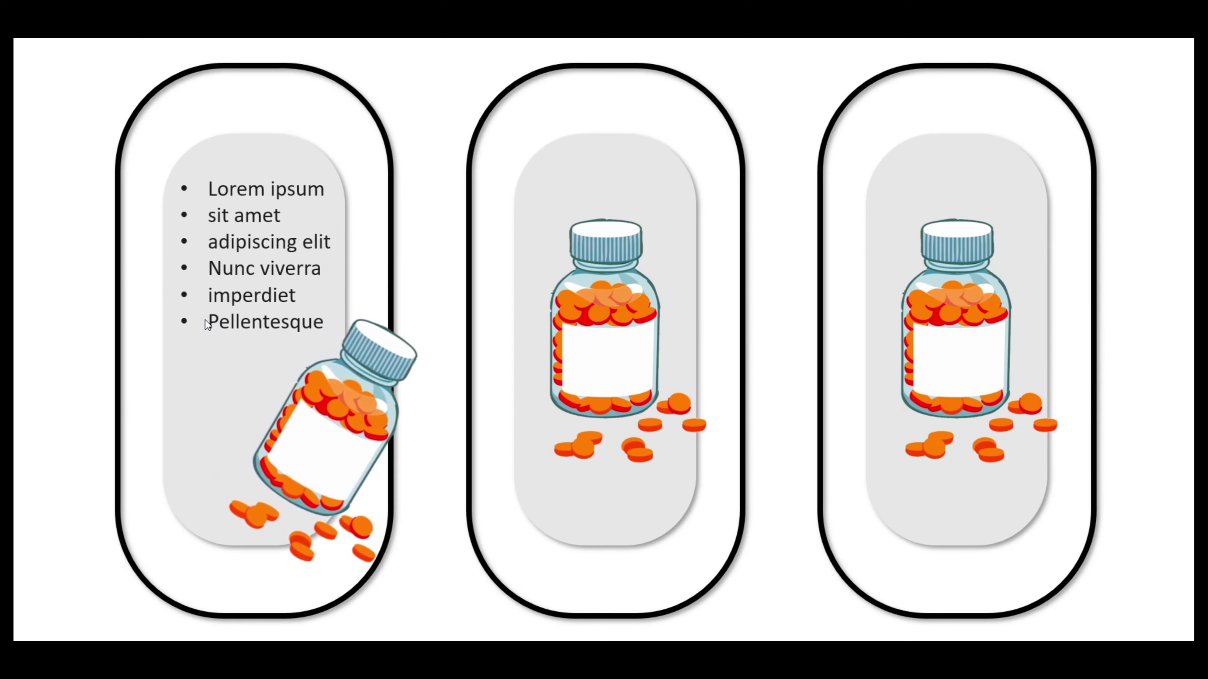
{"action": "left_click", "coordinate": [210, 328]}
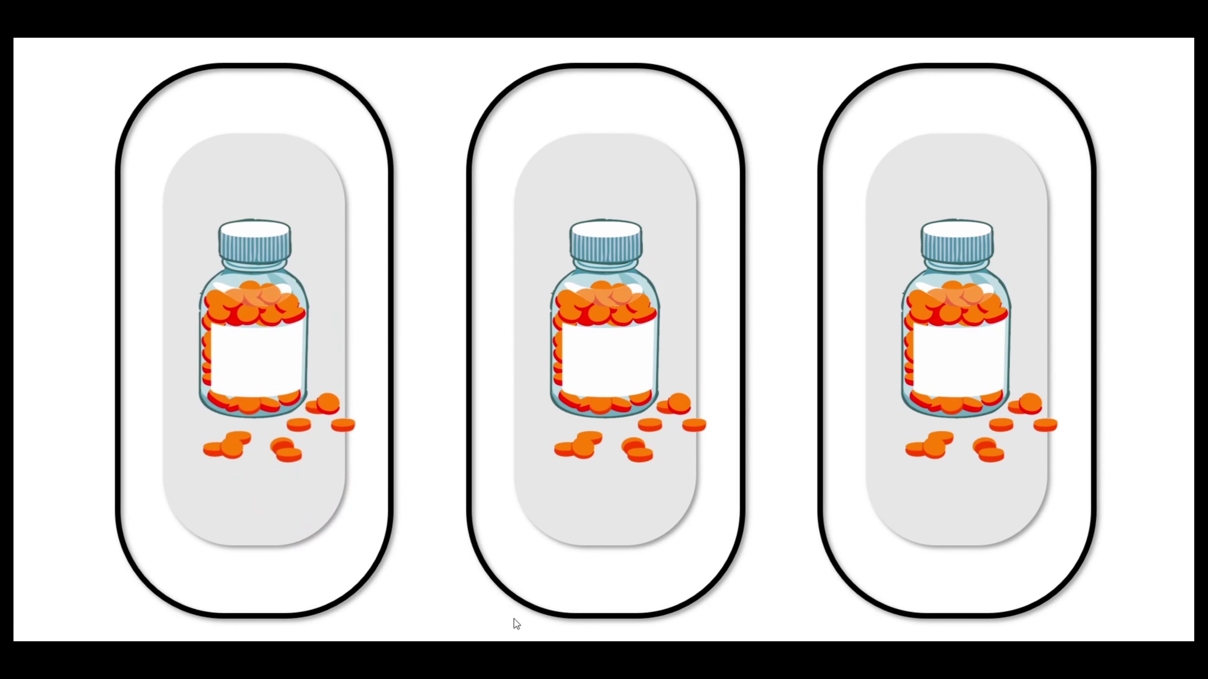
{"action": "left_click", "coordinate": [675, 324]}
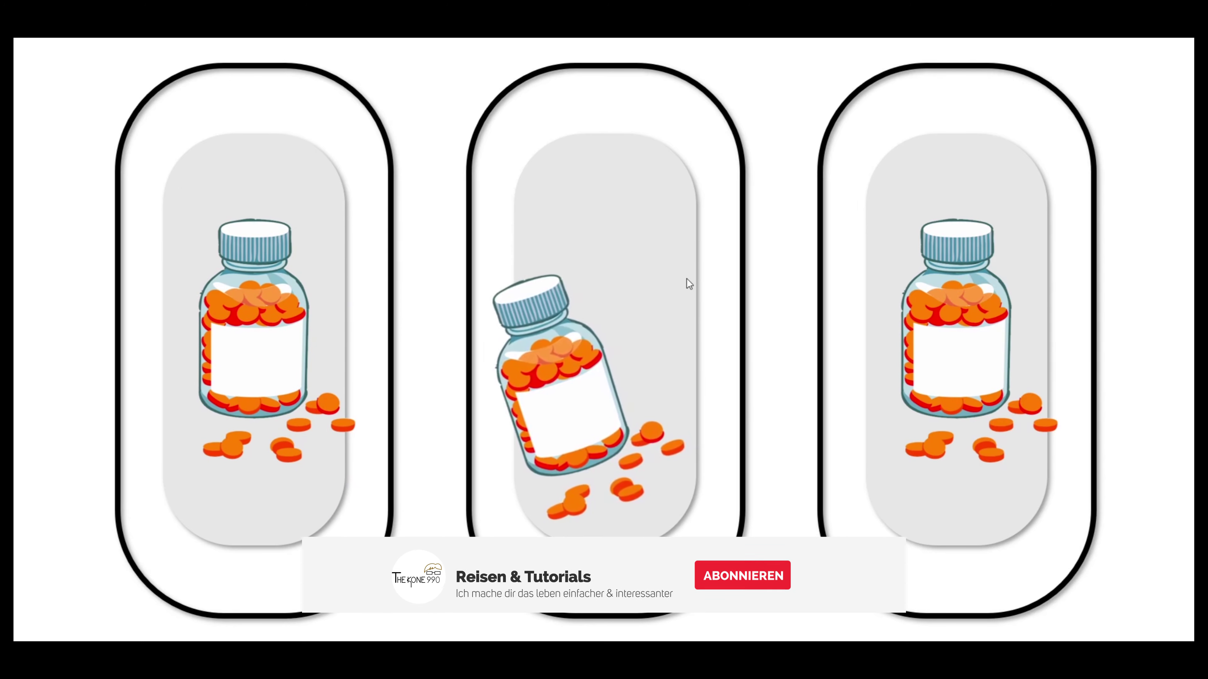